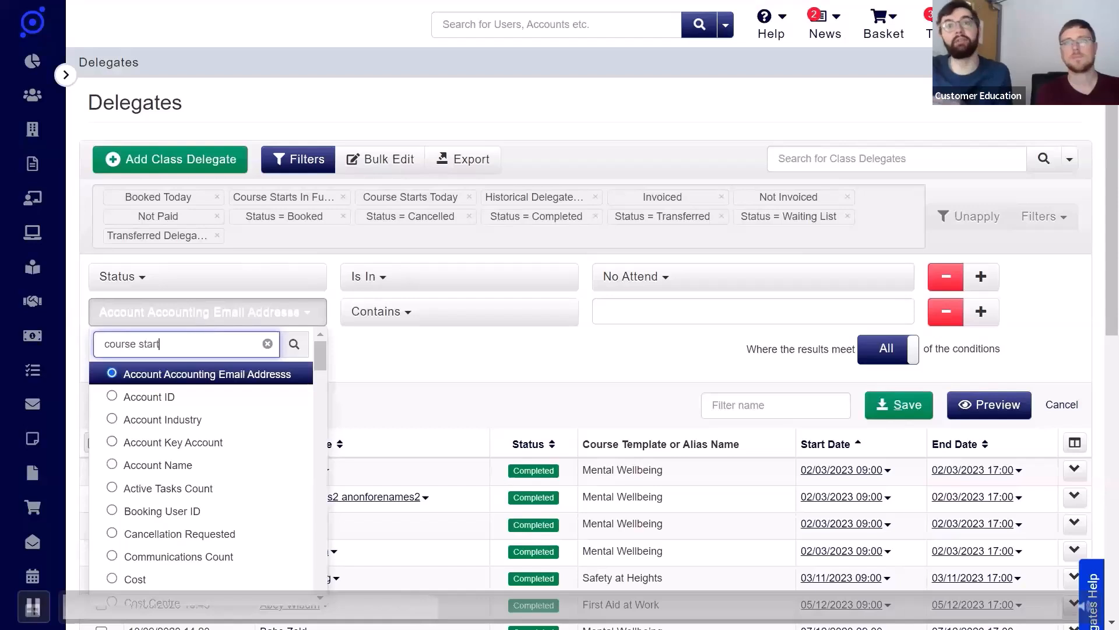
Set the second filter condition to Course Start Date within the period Last Month and preview the results
click(175, 374)
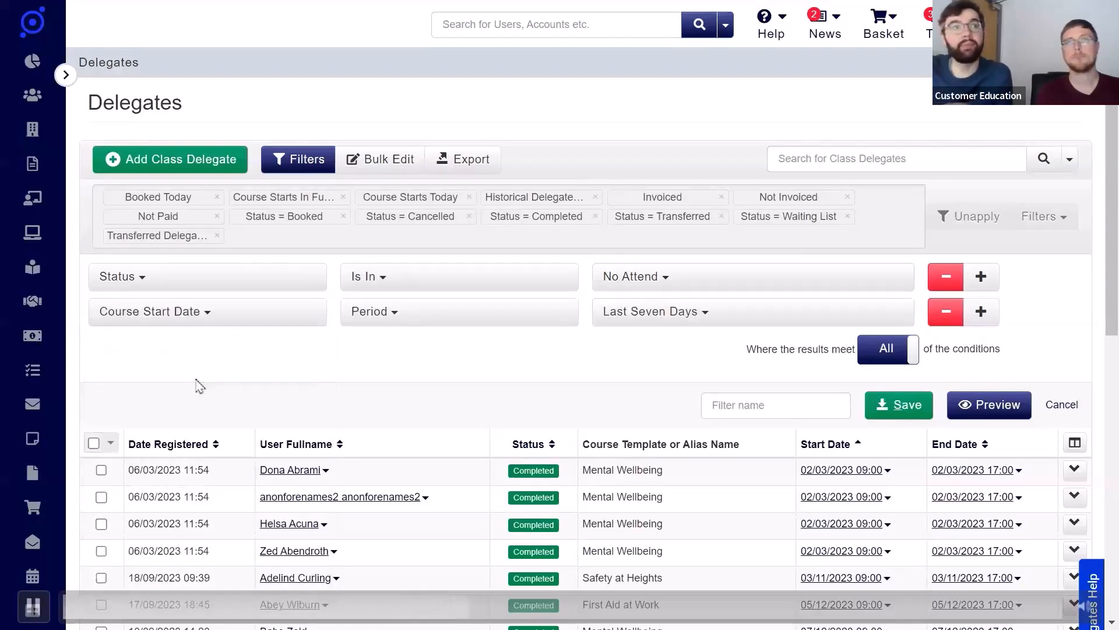
click(626, 311)
text(last mon)
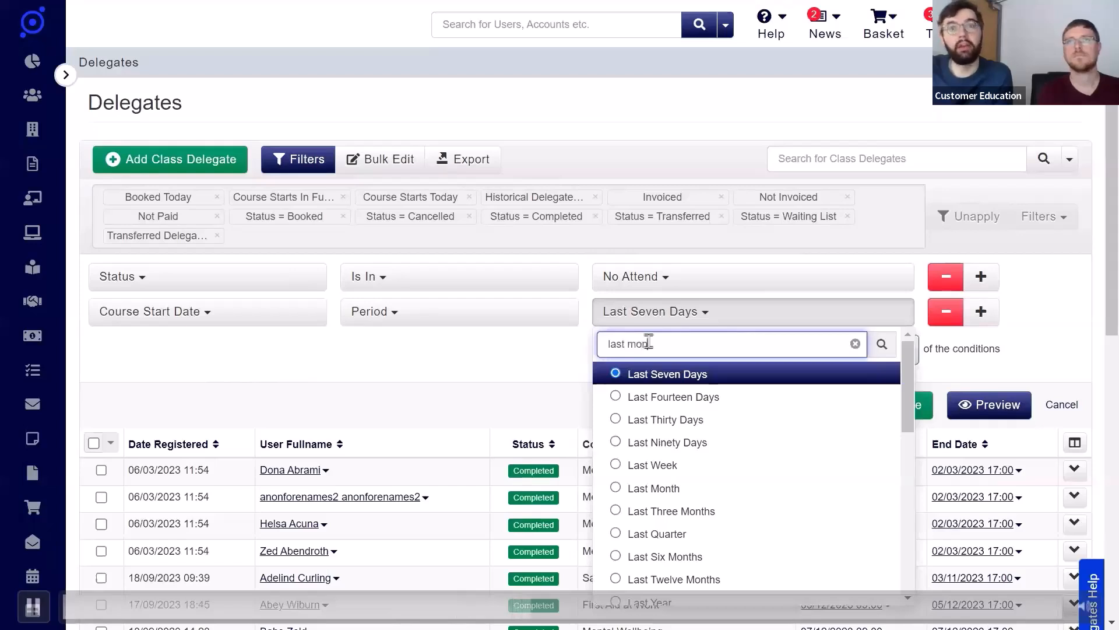
click(647, 374)
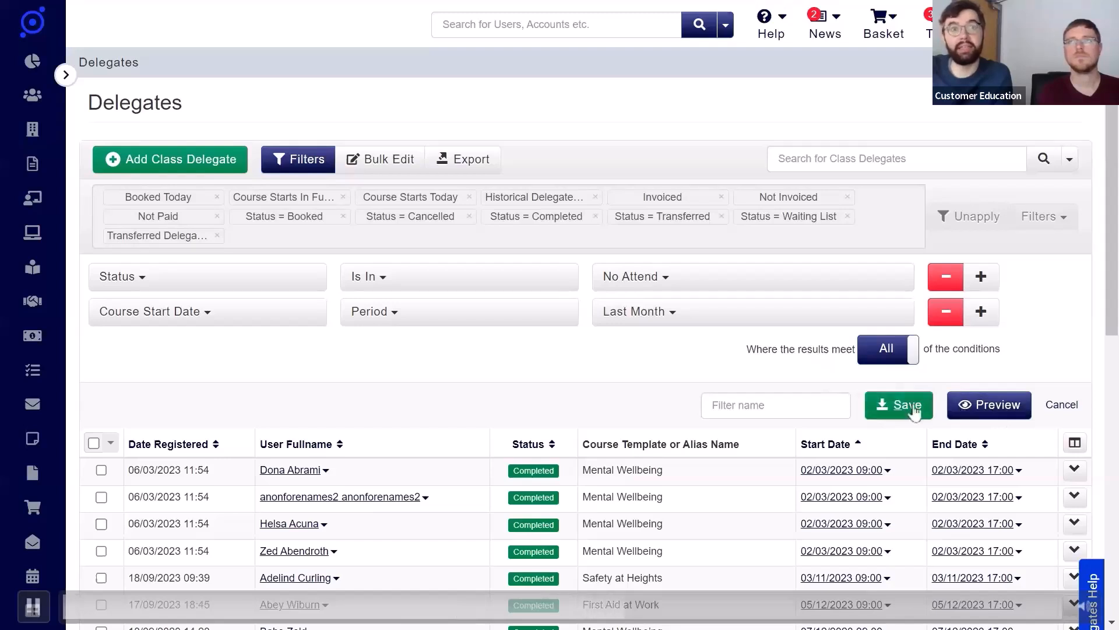
click(990, 403)
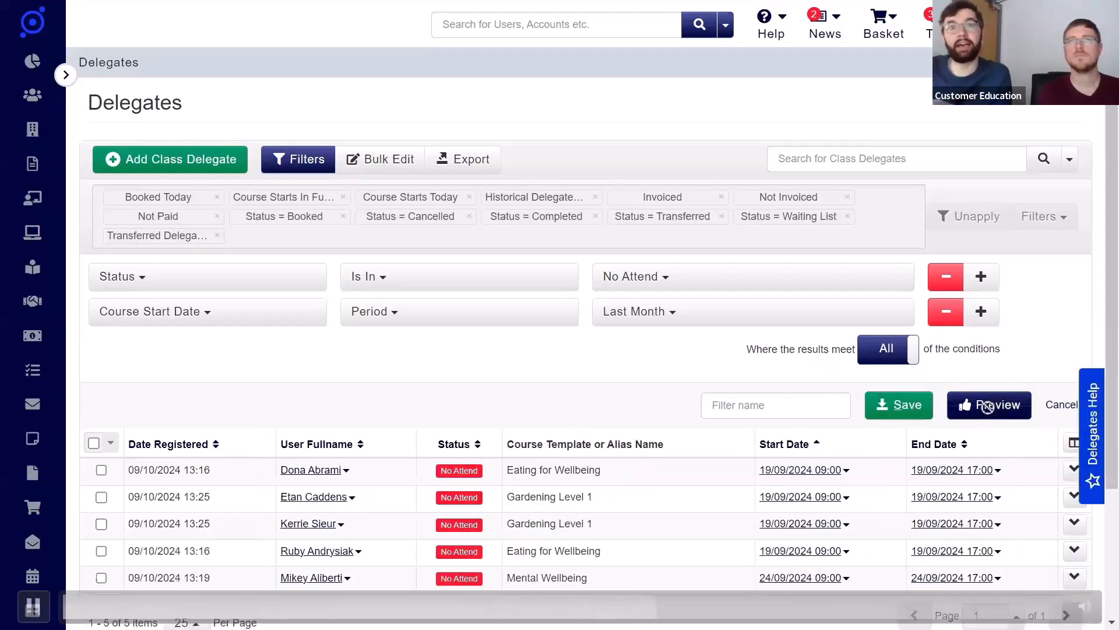
Select all the previewed delegates, open their export options and review the columns available for export
scroll(1110, 280, down, 2)
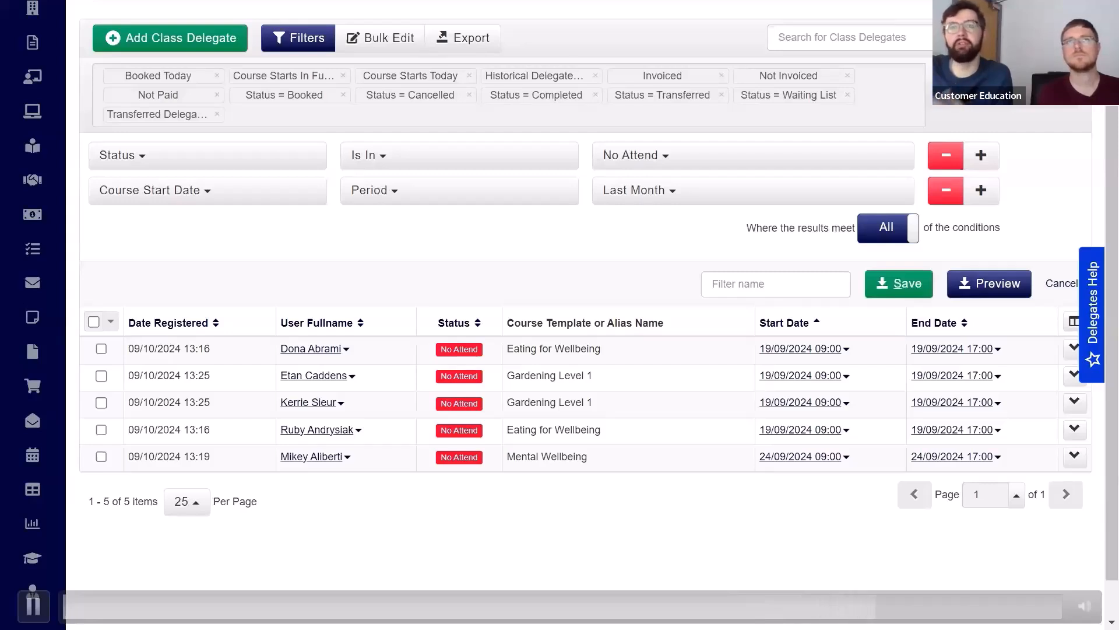
click(94, 321)
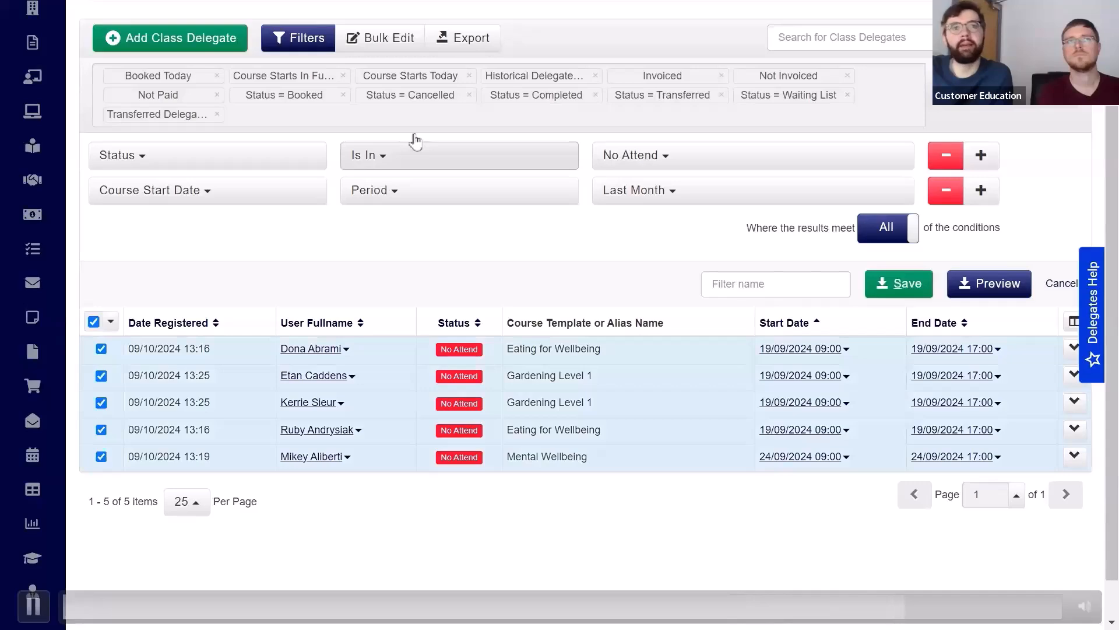
click(461, 36)
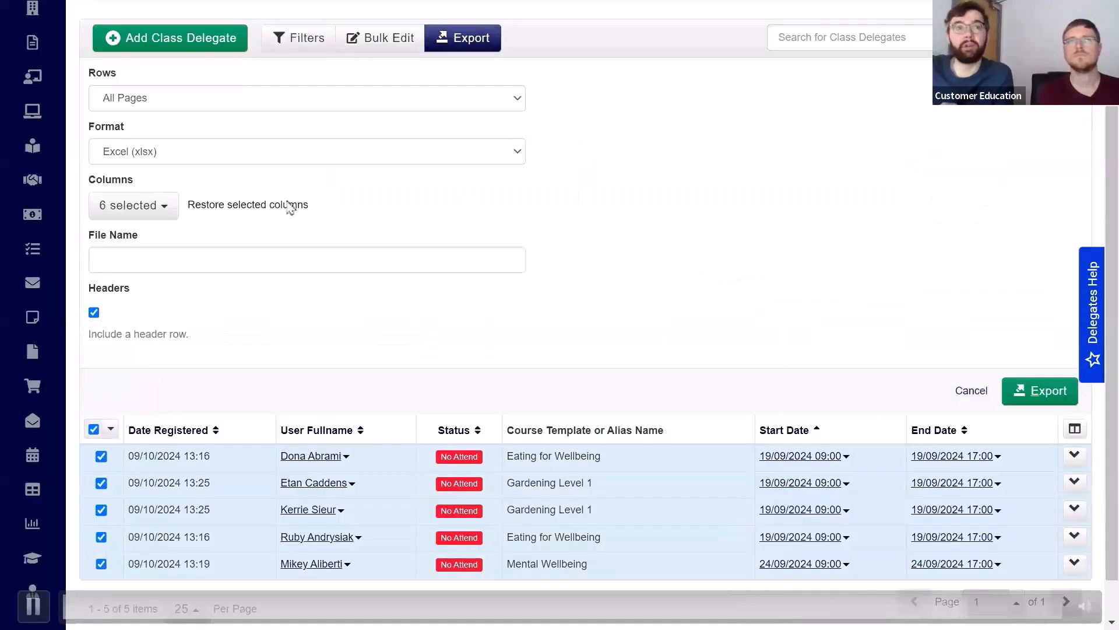
click(155, 208)
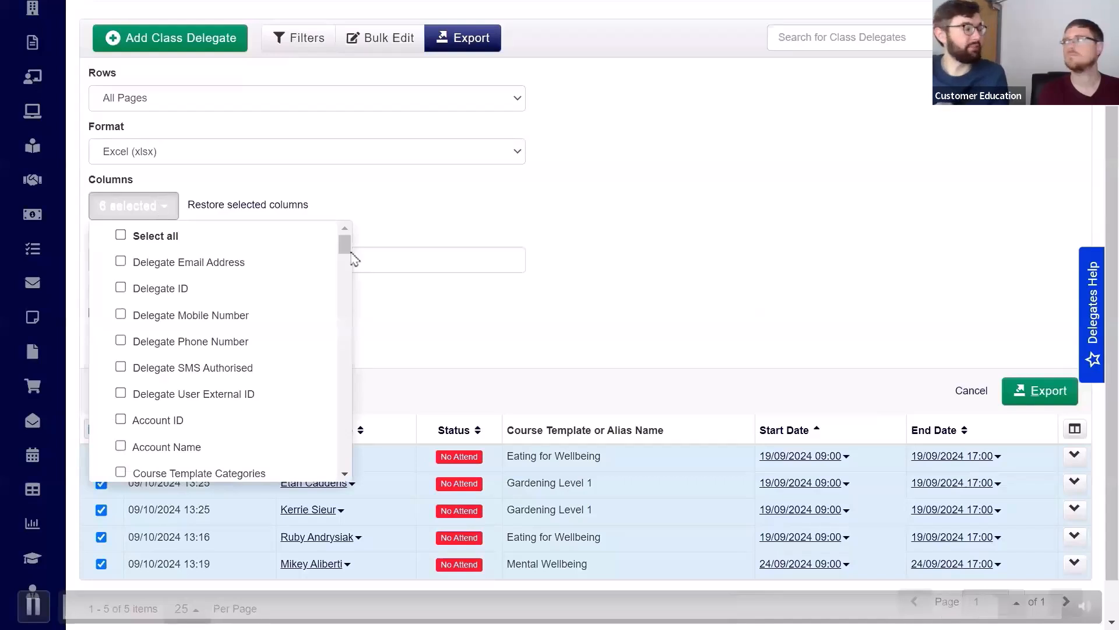
scroll(350, 268, down, 6)
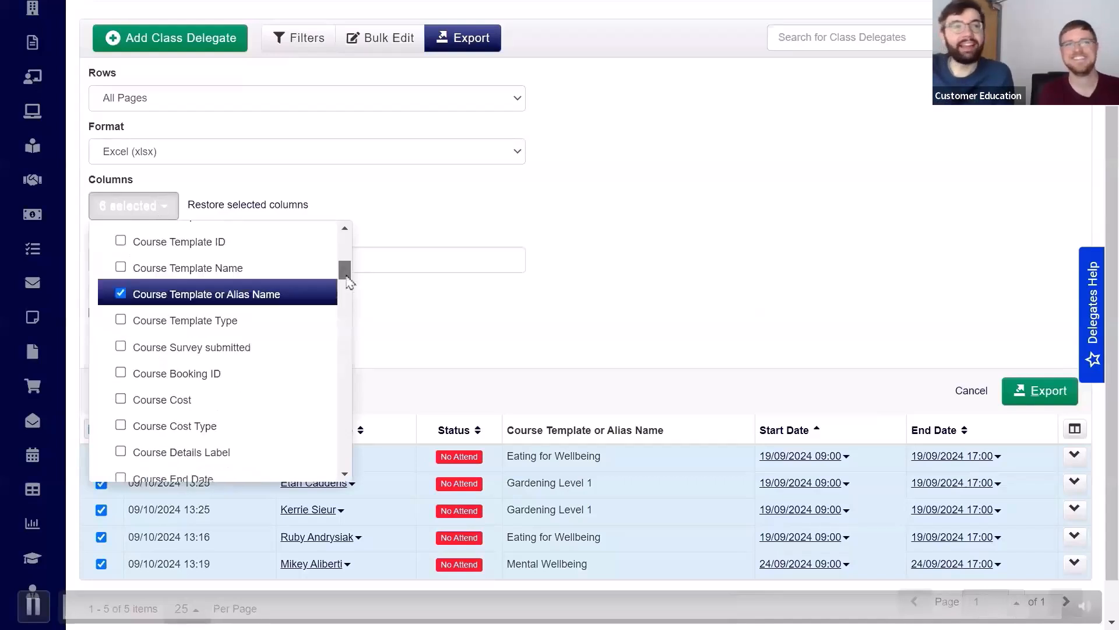
scroll(349, 282, down, 2)
click(450, 295)
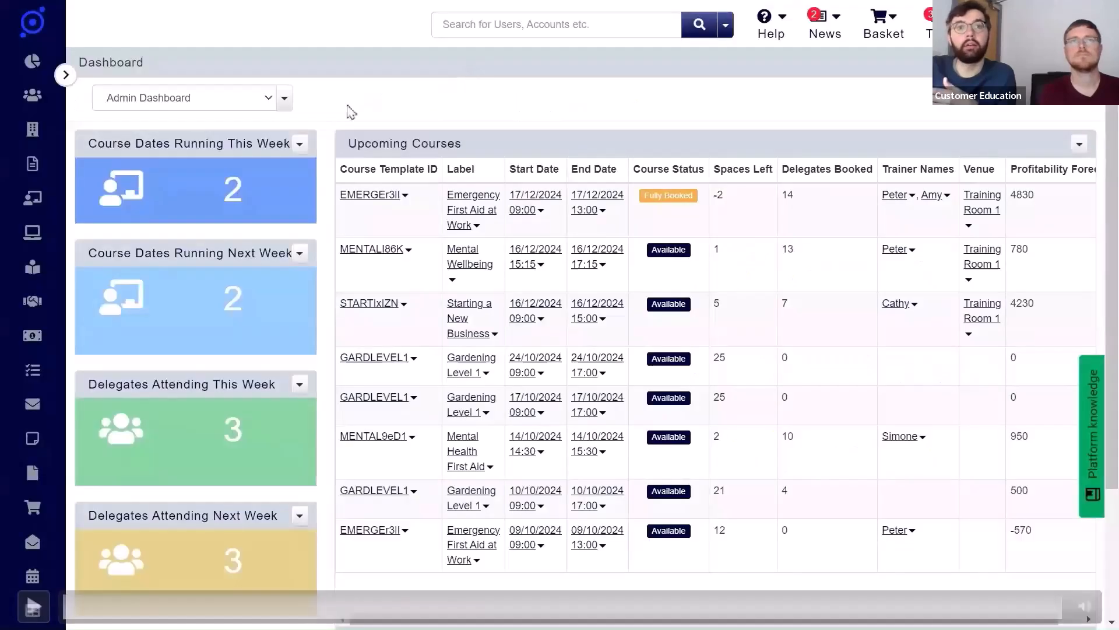
Open the Class Delegates smart grid
mouse_move(198, 192)
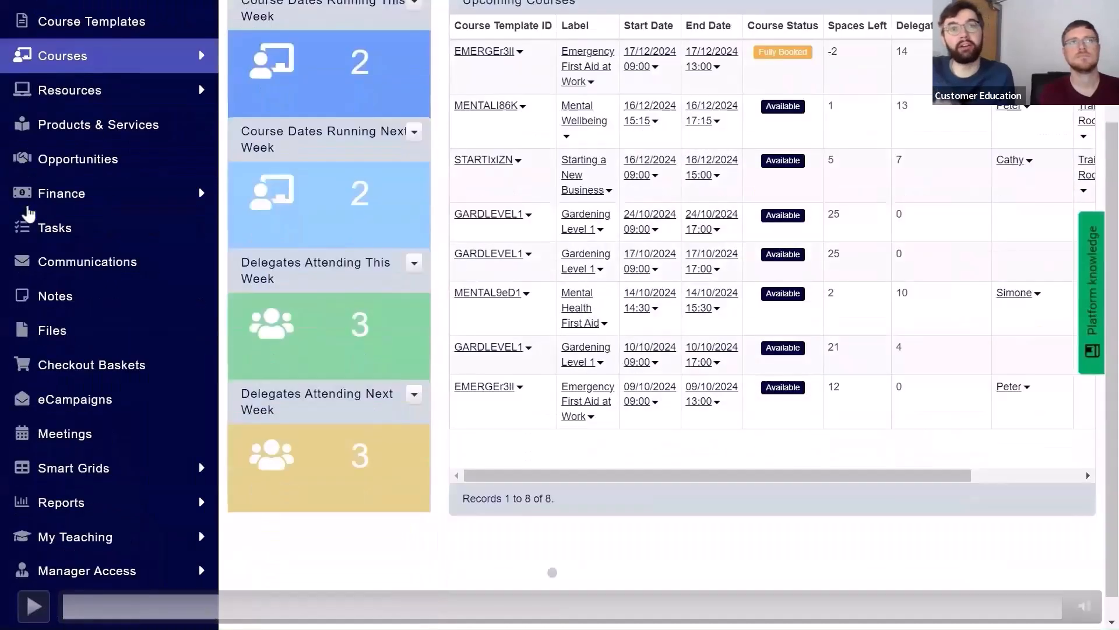
scroll(28, 214, down, 1)
click(166, 443)
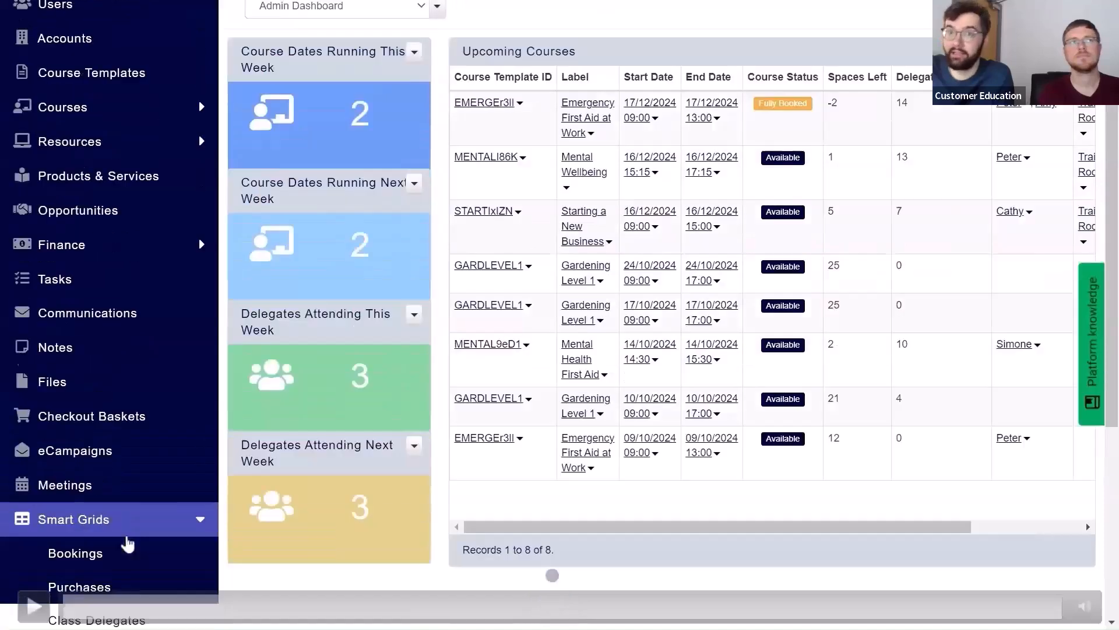
click(116, 544)
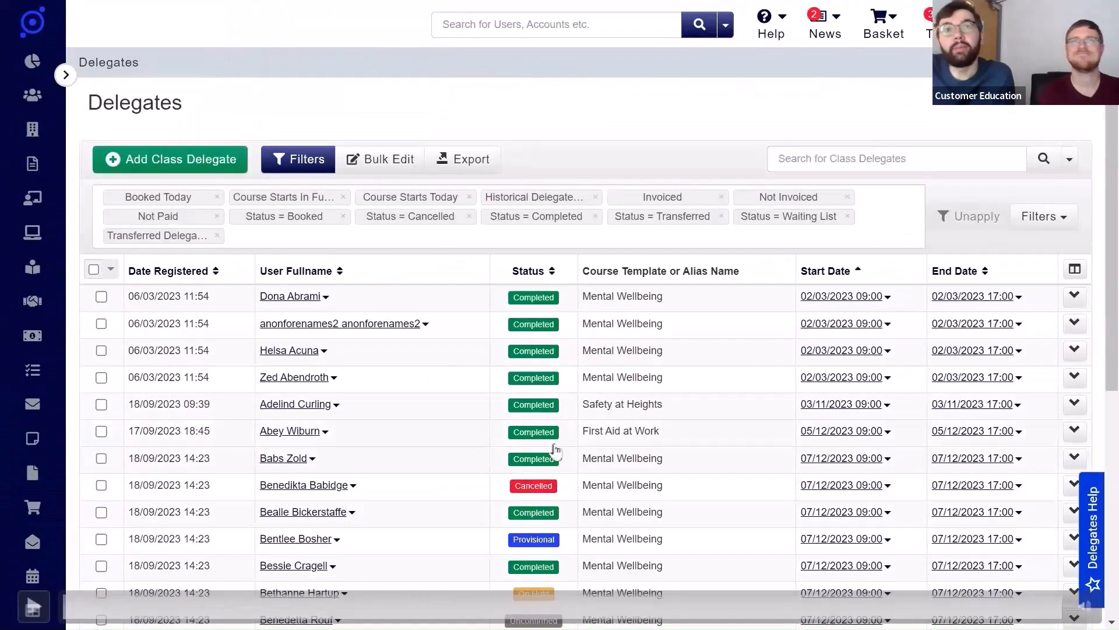
Start a new delegate filter with its condition based on Invoice Status
click(1042, 219)
click(1024, 246)
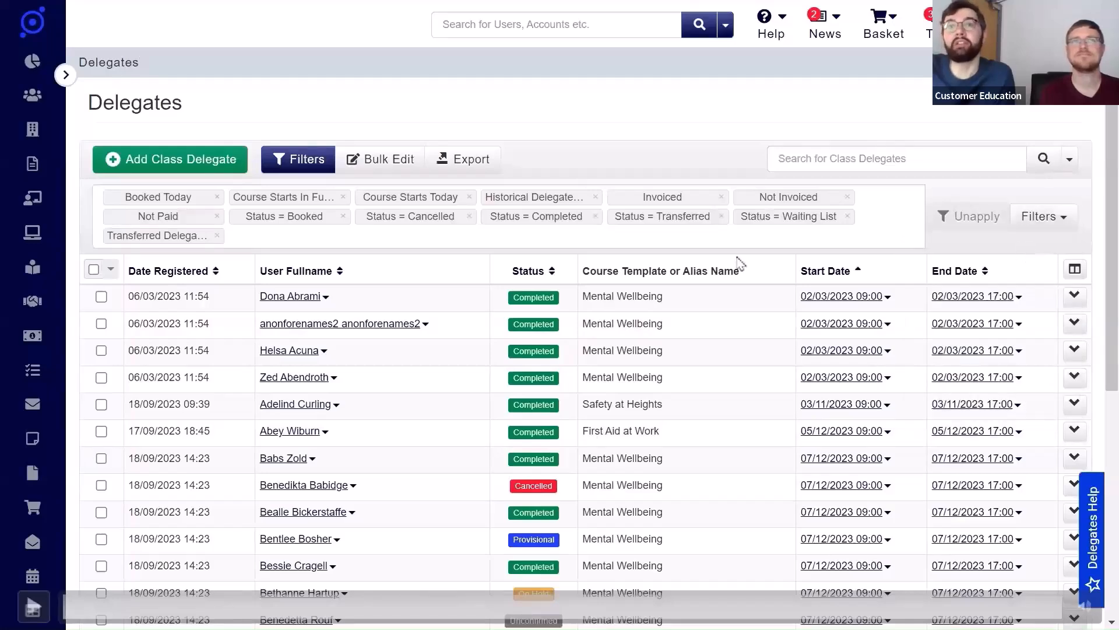
click(204, 277)
text(invoice stat)
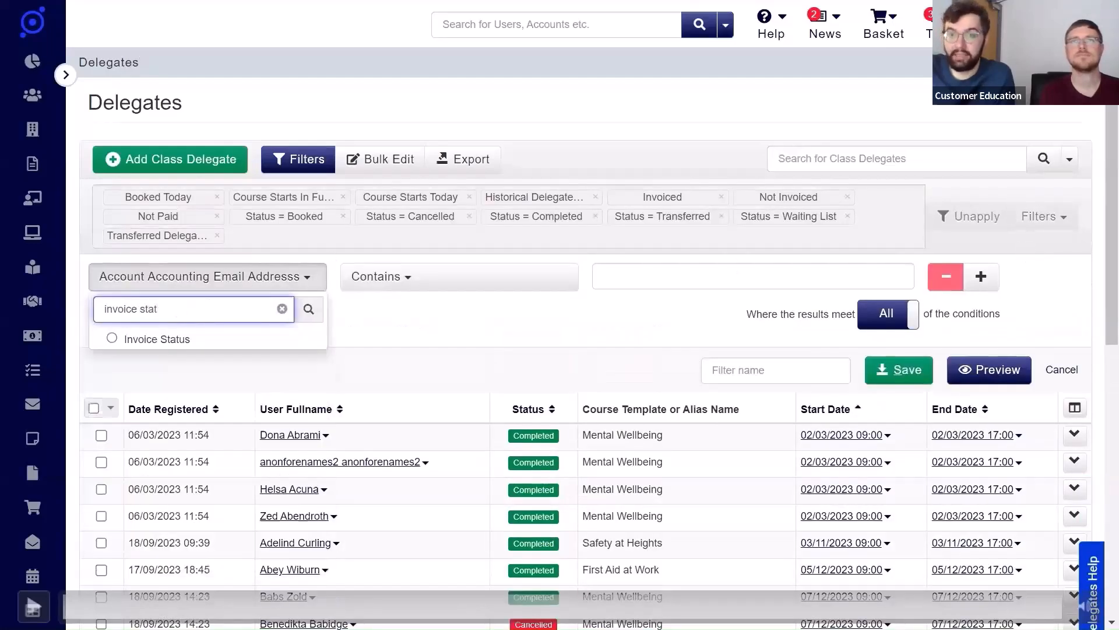
click(166, 341)
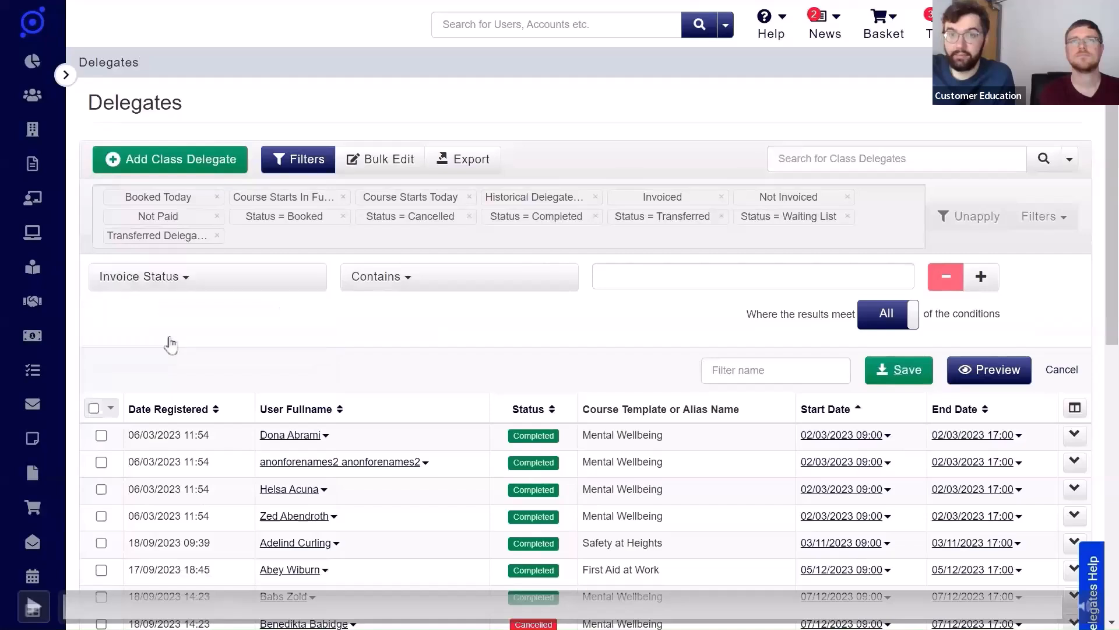
Set the Invoice Status condition to Outstanding and Part Completed and preview the matching delegates
click(647, 279)
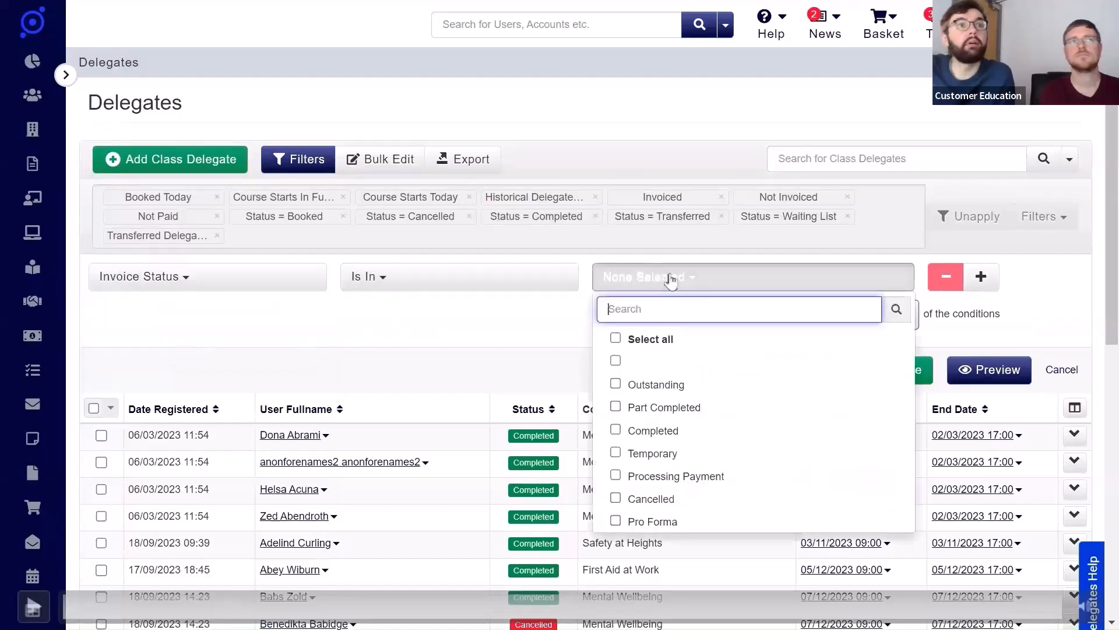
click(659, 384)
click(657, 429)
click(659, 429)
click(777, 402)
click(1041, 294)
click(1008, 366)
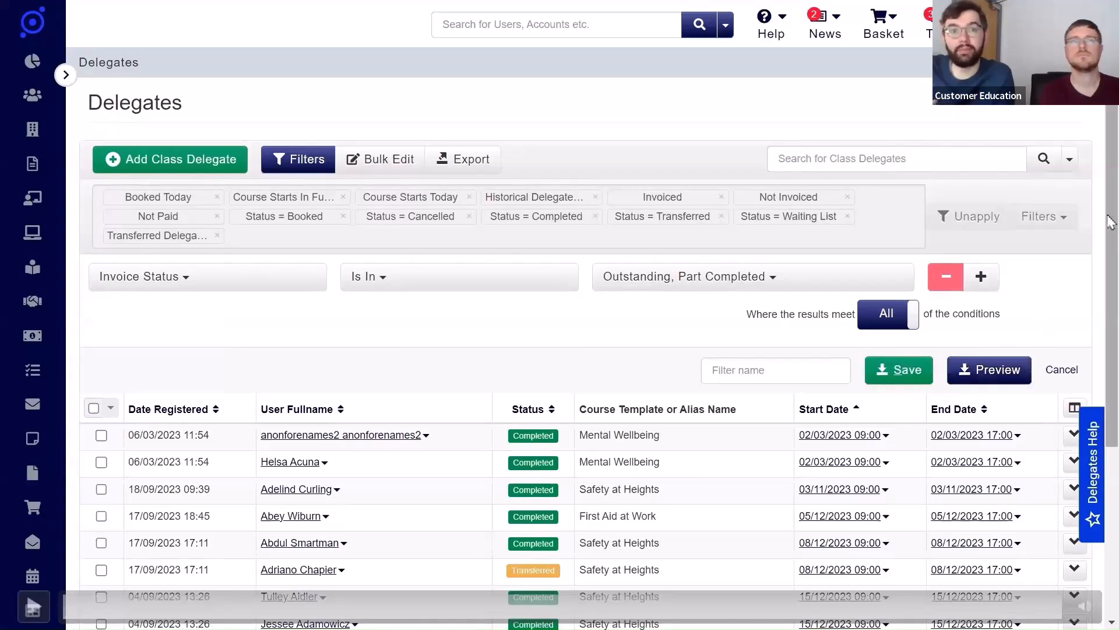
Select all the previewed delegates and open the actions available for the selection
scroll(583, 350, down, 2)
scroll(583, 350, down, 2)
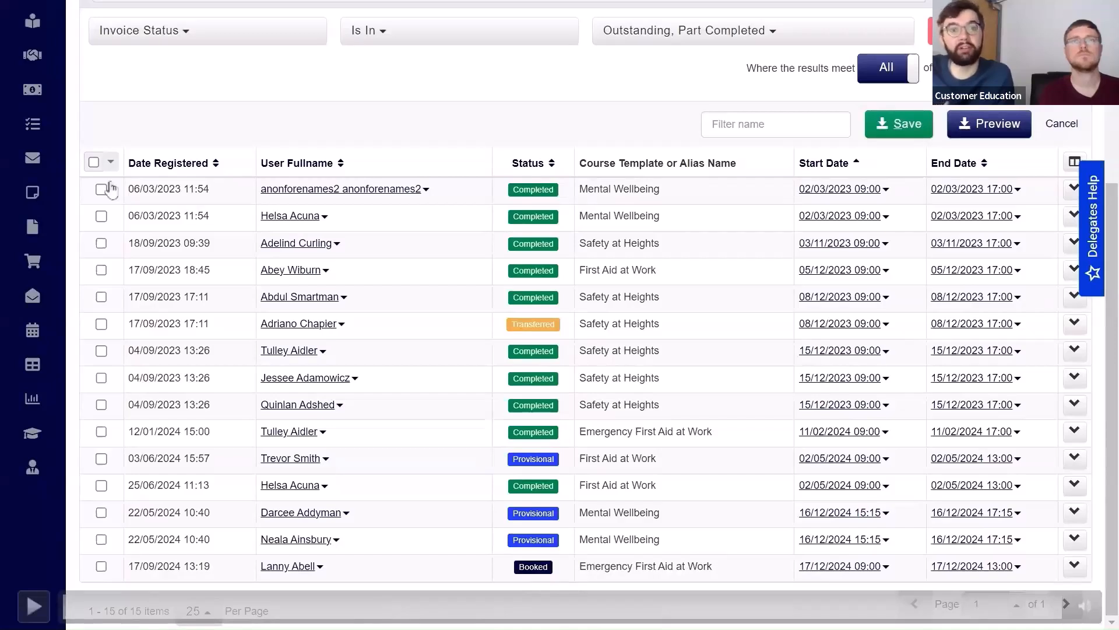
click(93, 162)
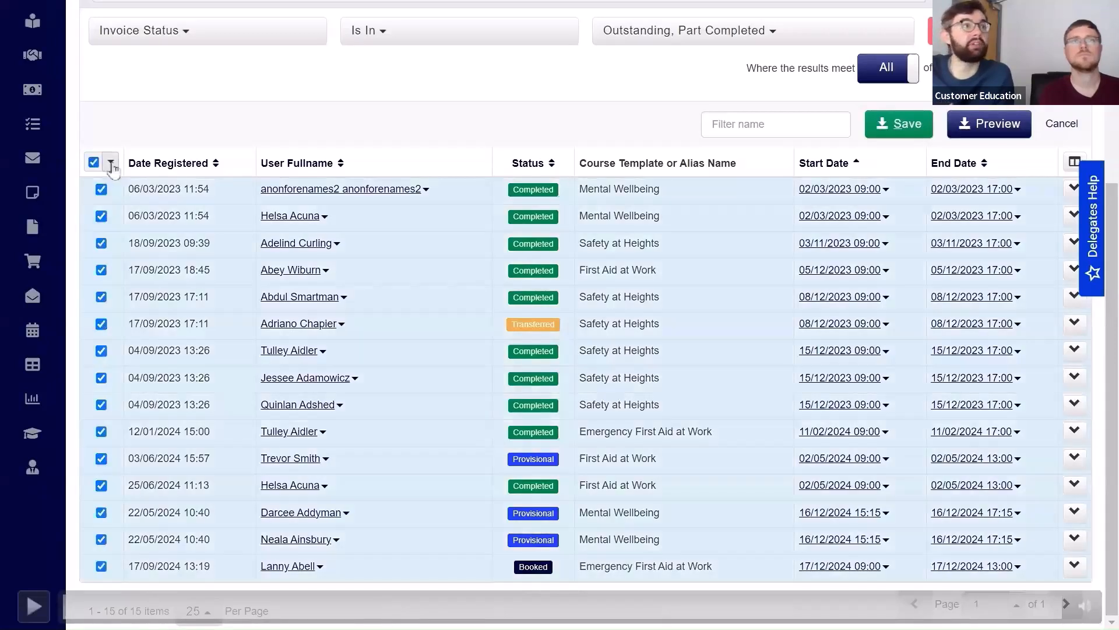
click(111, 163)
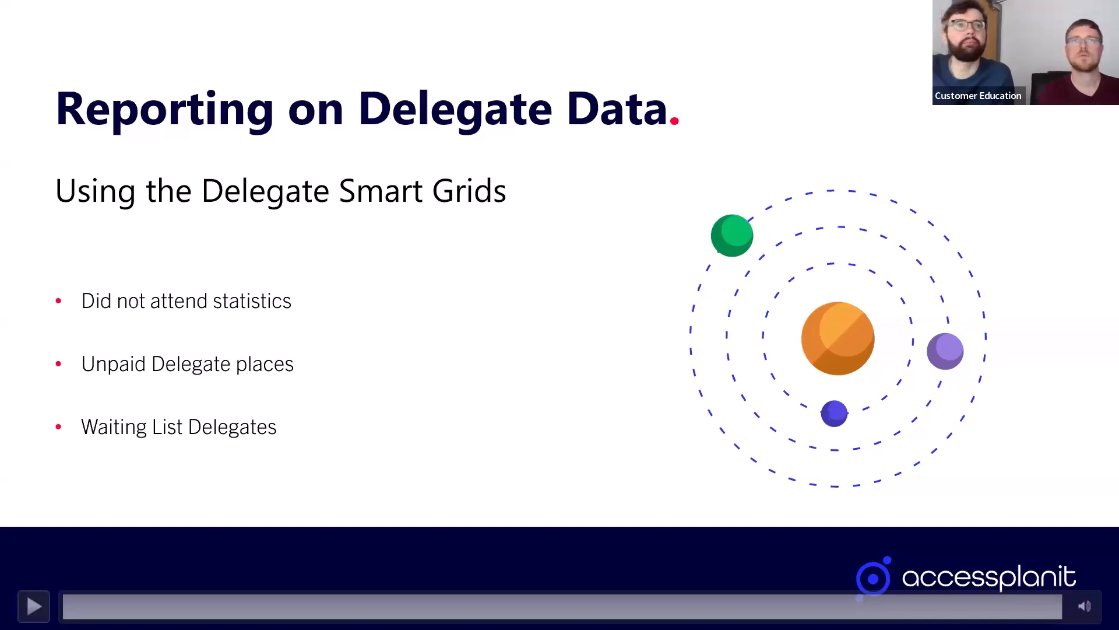
Switch from the slides to the accessplanit Delegates grid and start a new filter where Status is in Waiting List
key(alt+Tab)
click(1051, 220)
click(1046, 246)
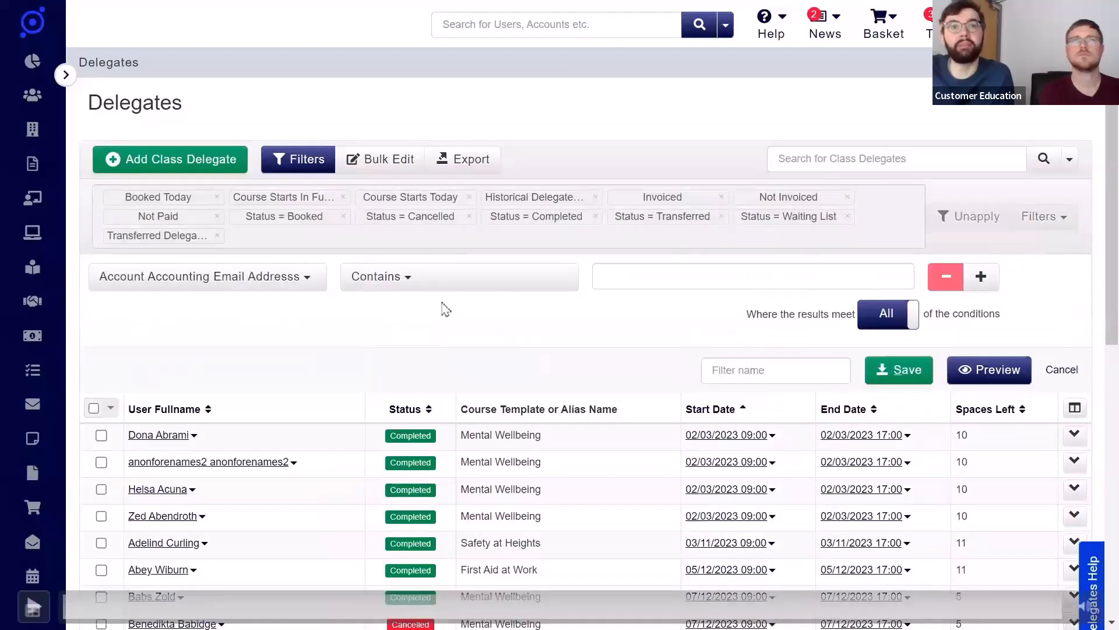
click(244, 280)
text(stat)
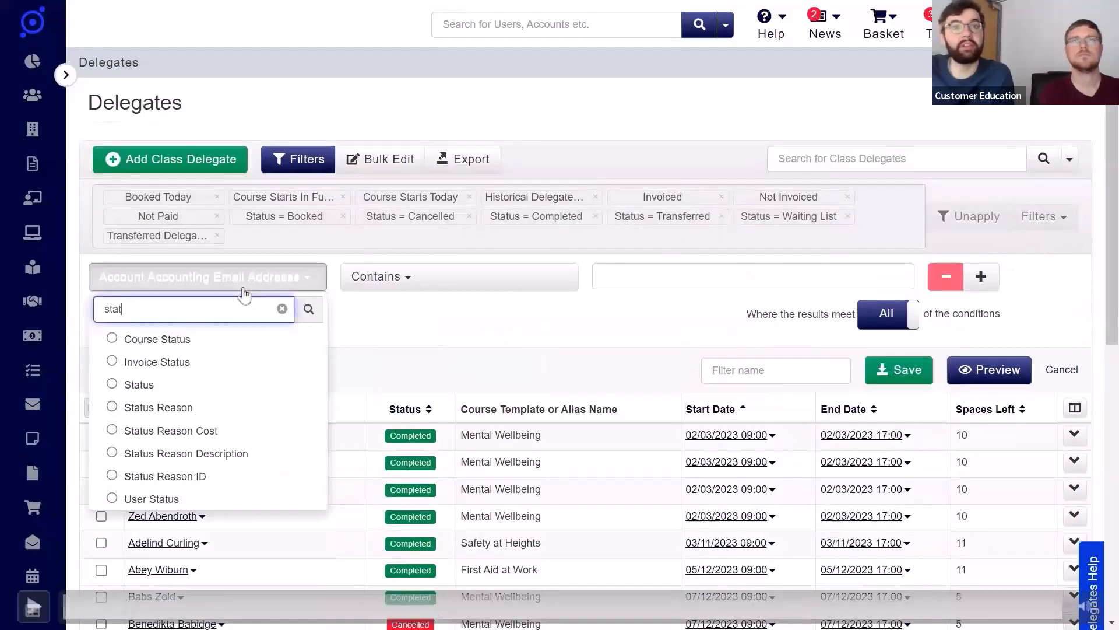
click(216, 384)
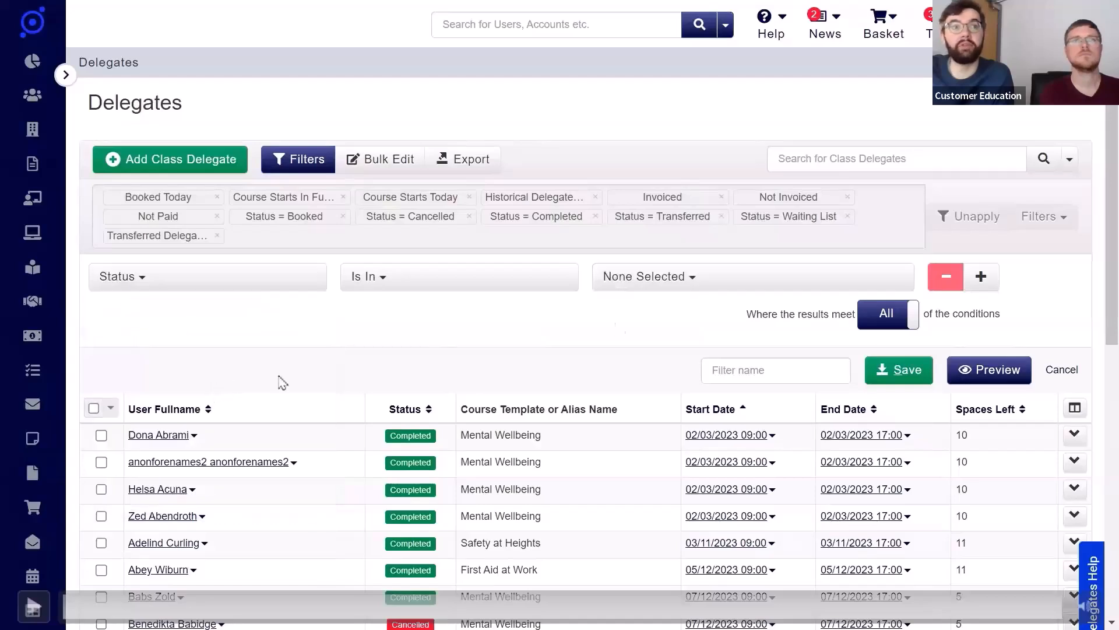
click(714, 282)
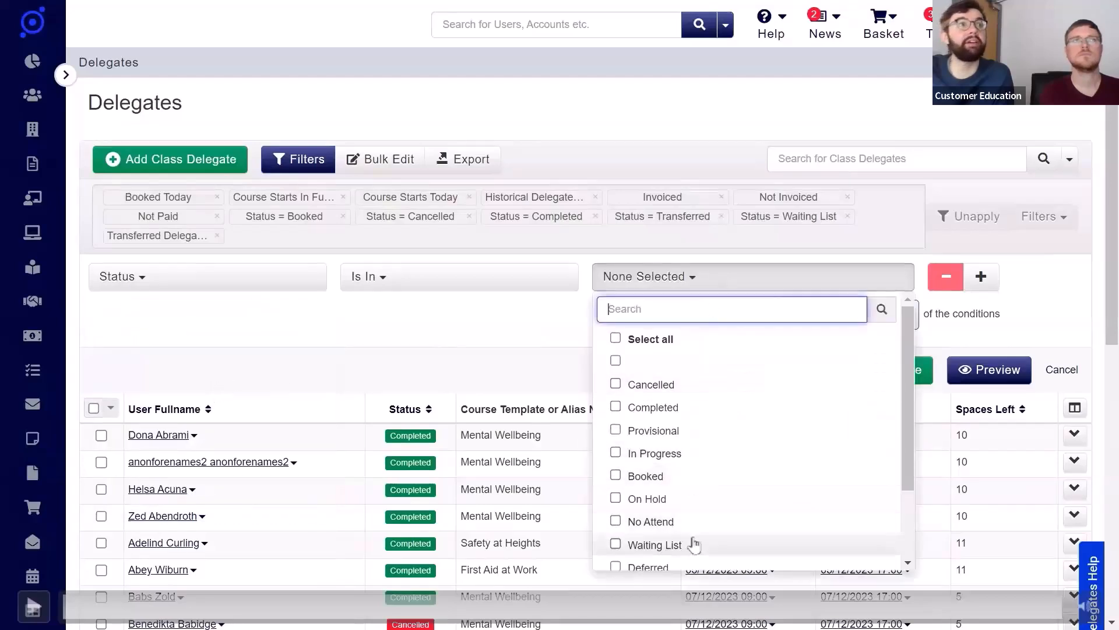
click(654, 545)
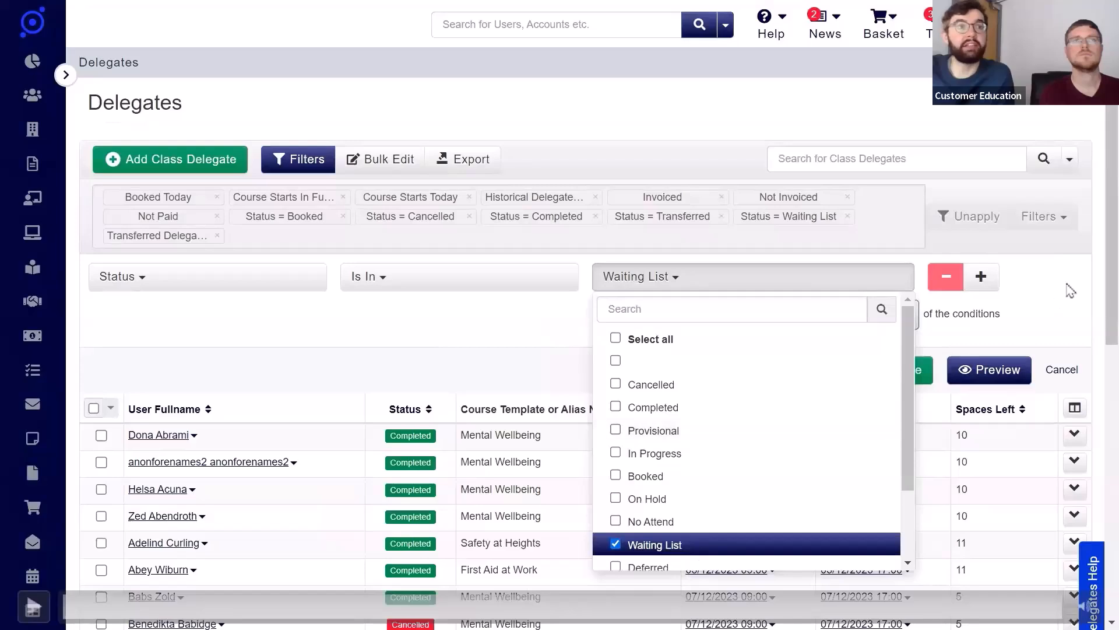
click(1043, 291)
Add a second condition for Course Start Date within the period Future and preview the matching delegates
click(981, 276)
click(270, 315)
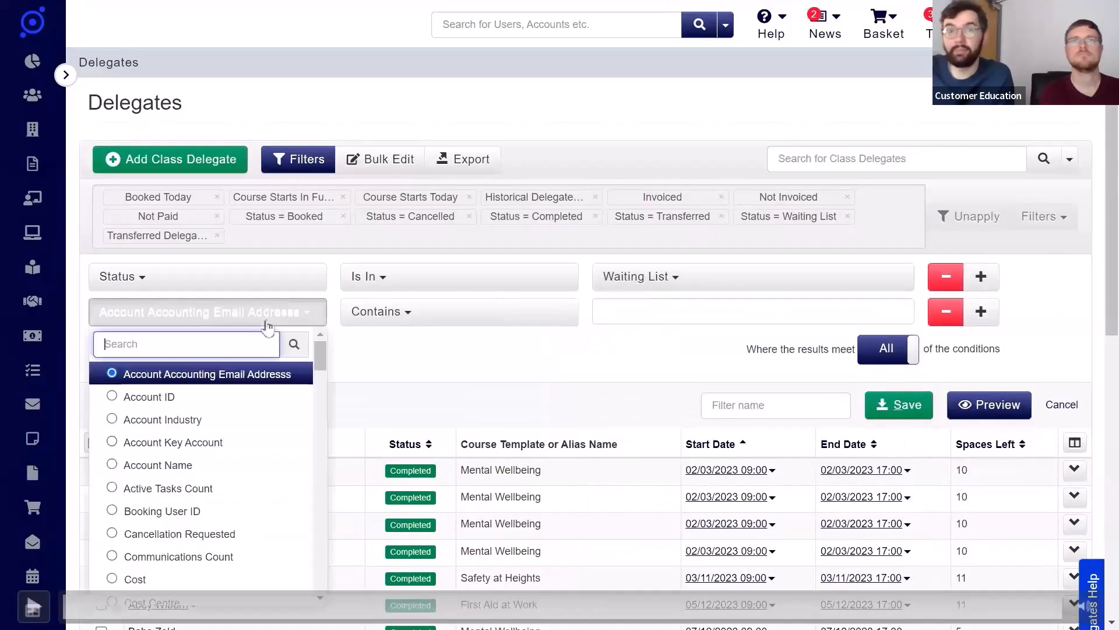
text(start)
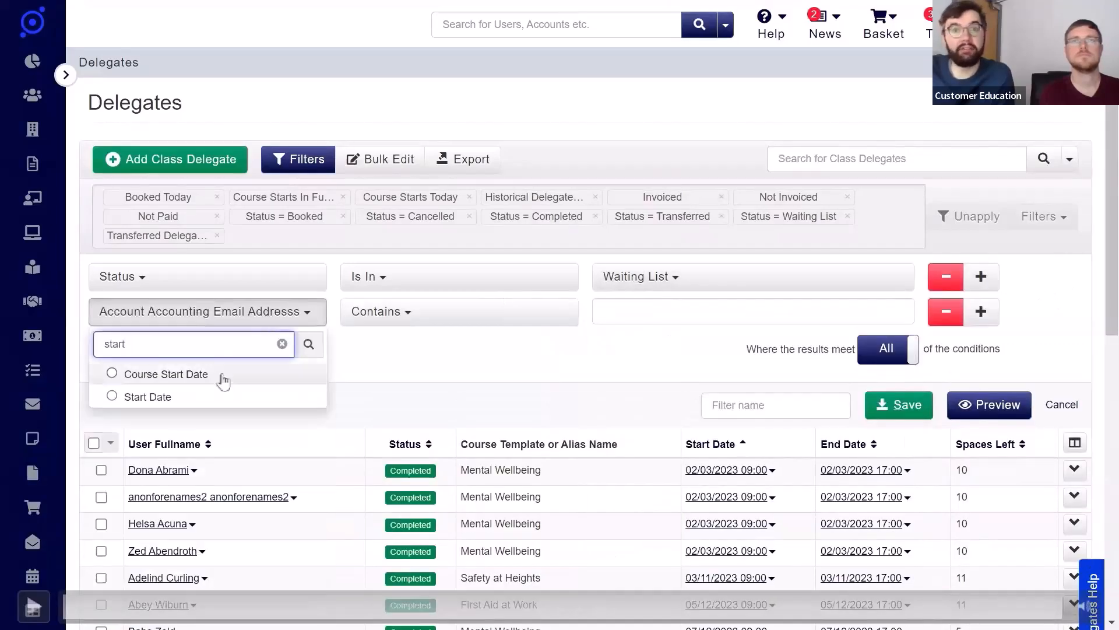
click(220, 376)
click(702, 315)
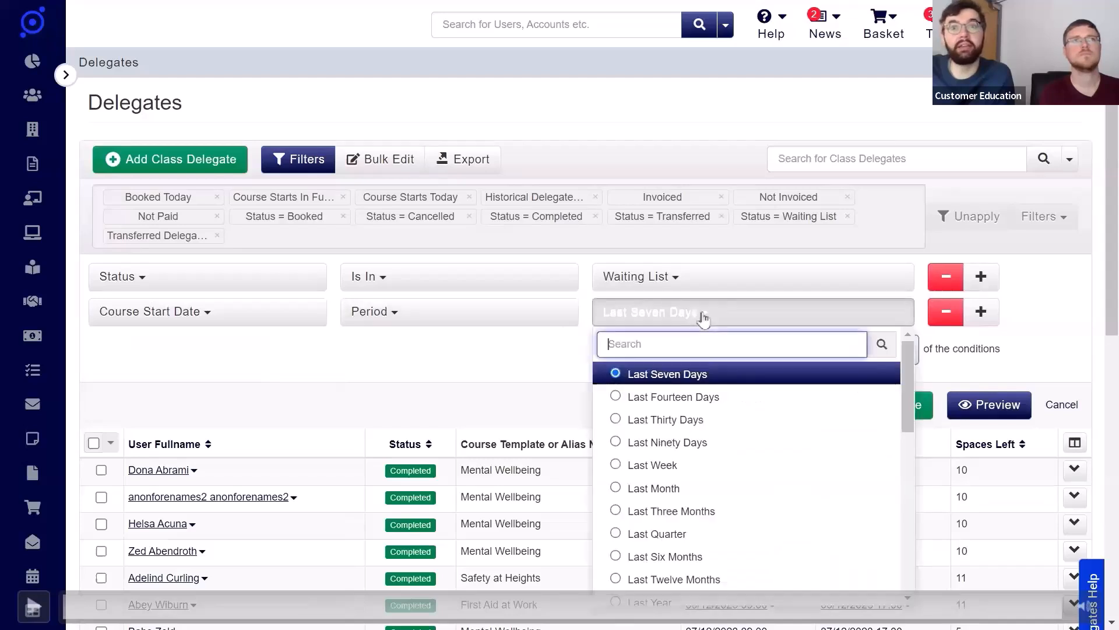
text(futu)
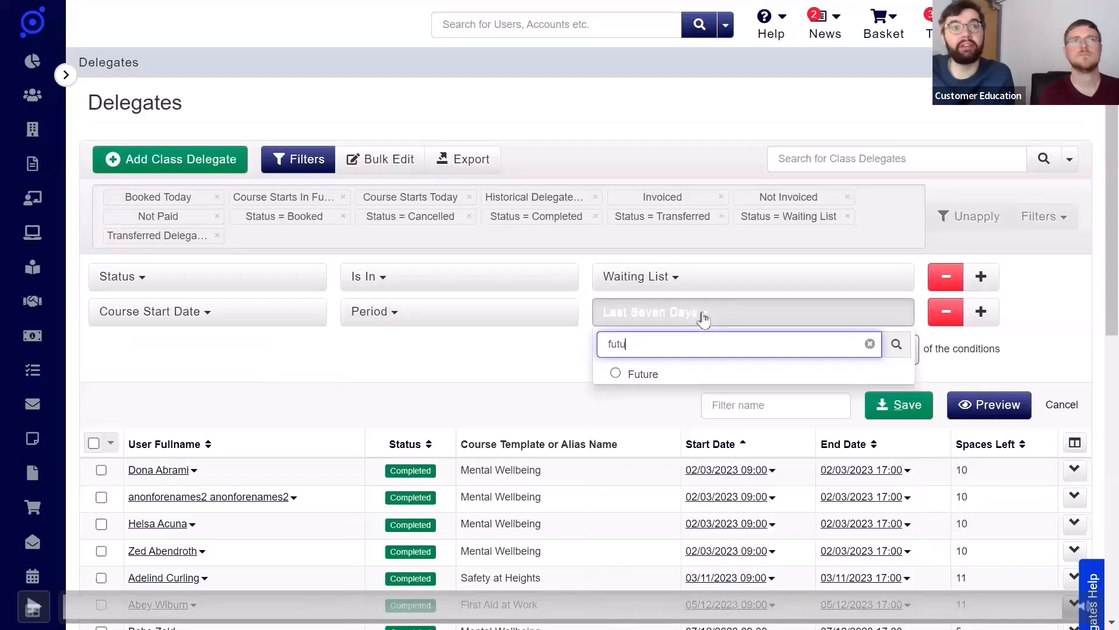
click(669, 370)
click(980, 408)
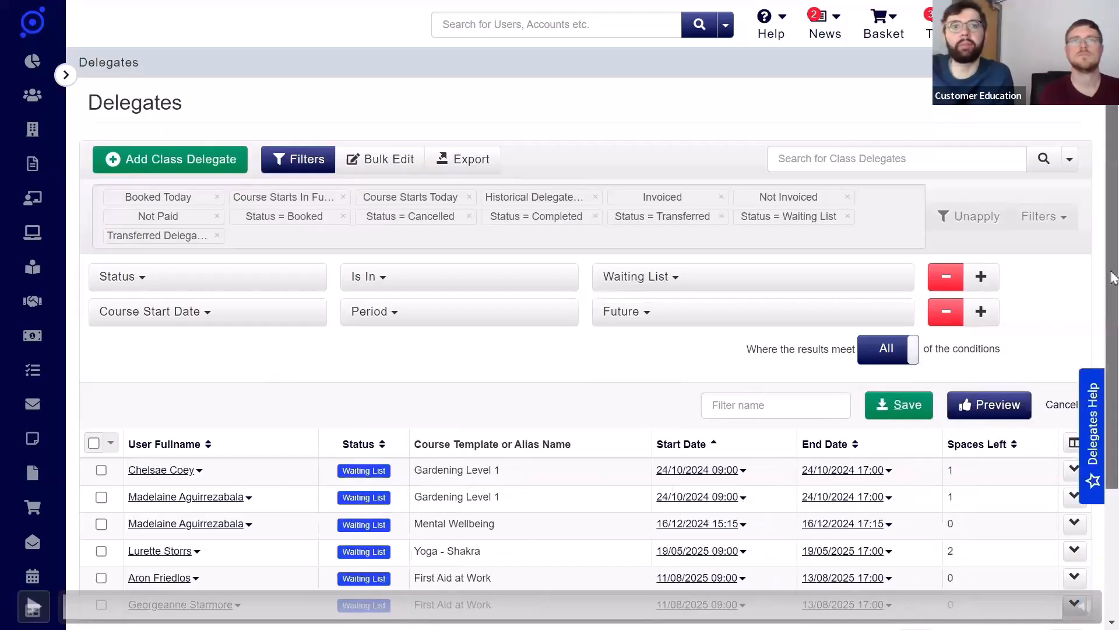
Review the grid's column settings, including the Spaces Left column, and apply them
scroll(1107, 327, down, 2)
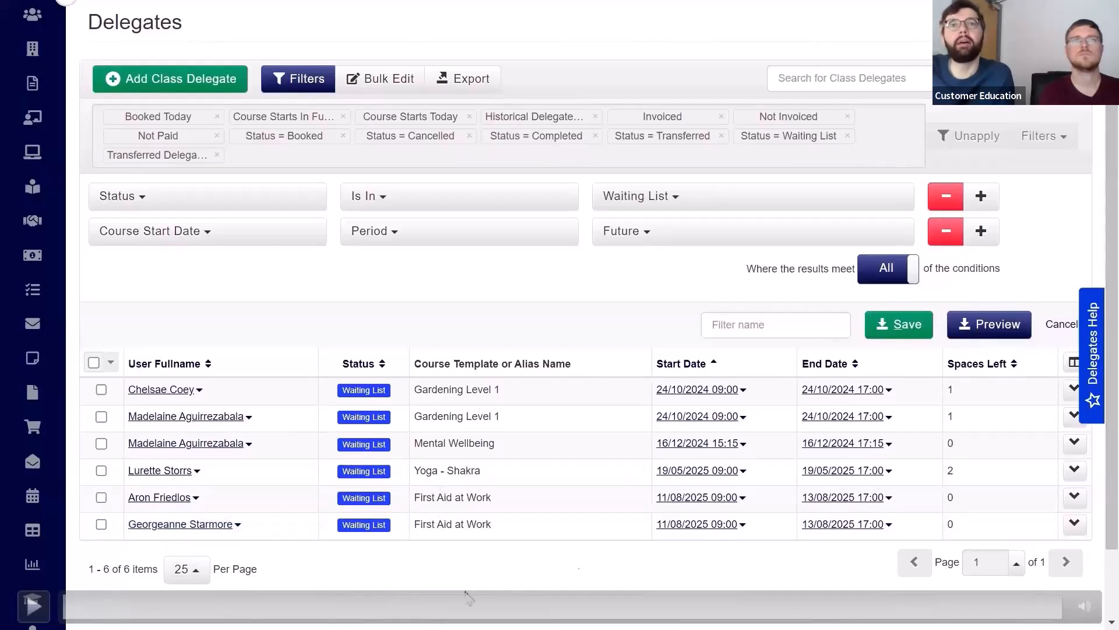
click(1073, 362)
scroll(1011, 421, down, 2)
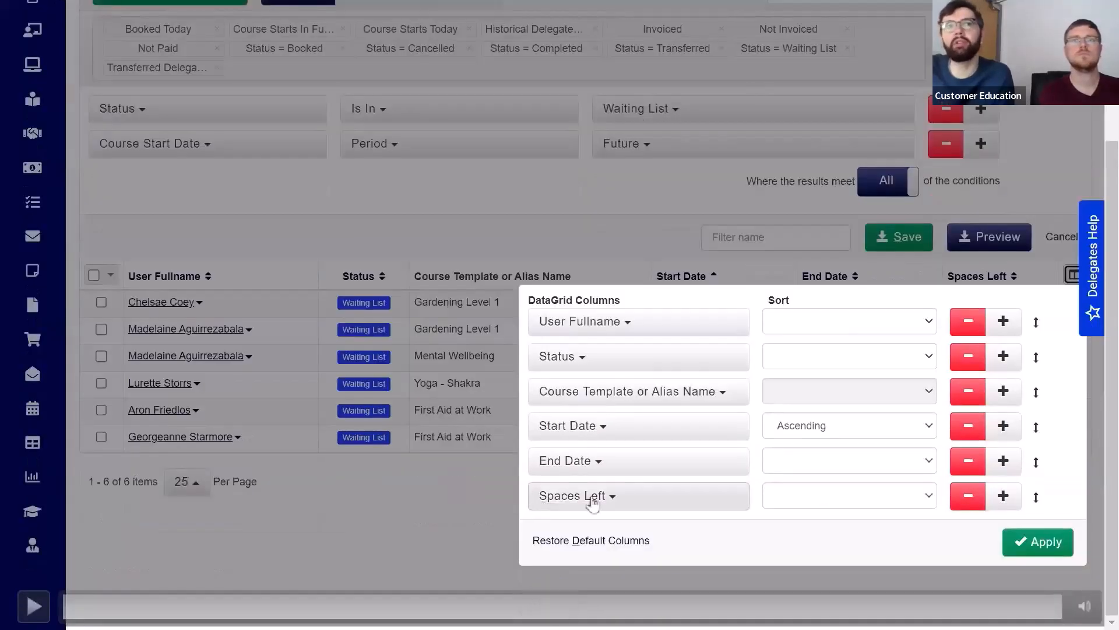
click(1029, 546)
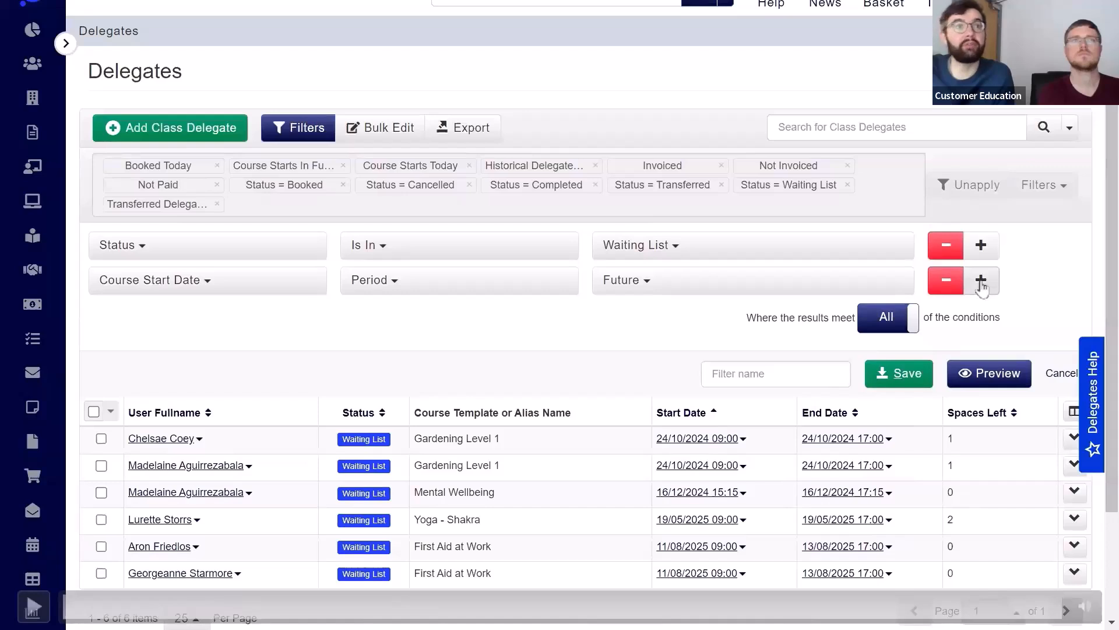
Add a third filter condition where Spaces Left is Greater Than Or Equal To 1 and preview the matching delegates
click(981, 281)
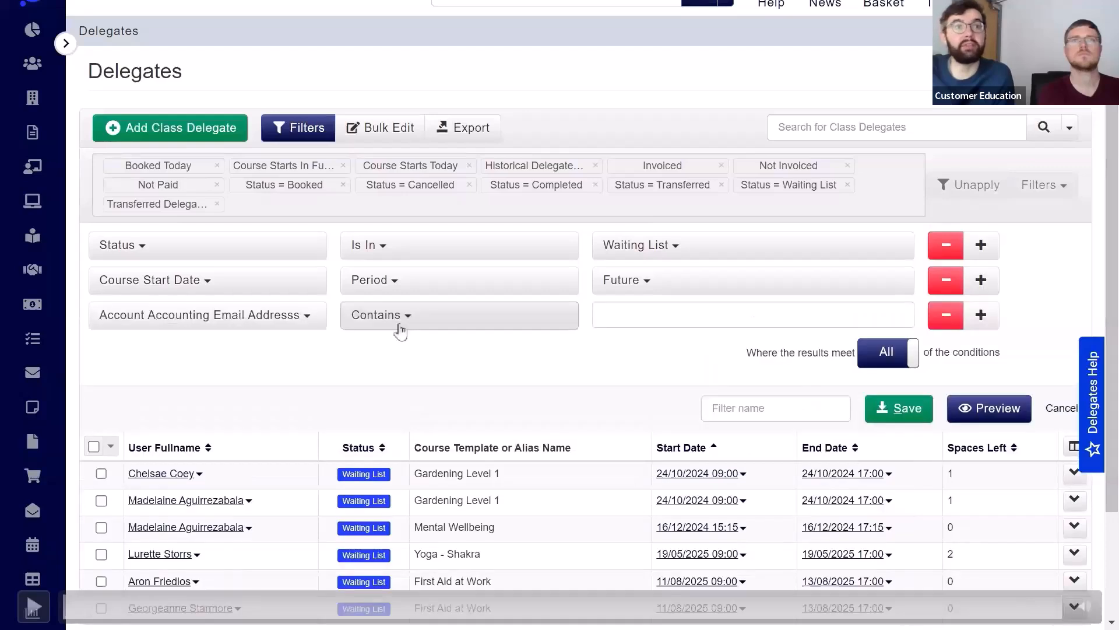
click(285, 320)
text(space)
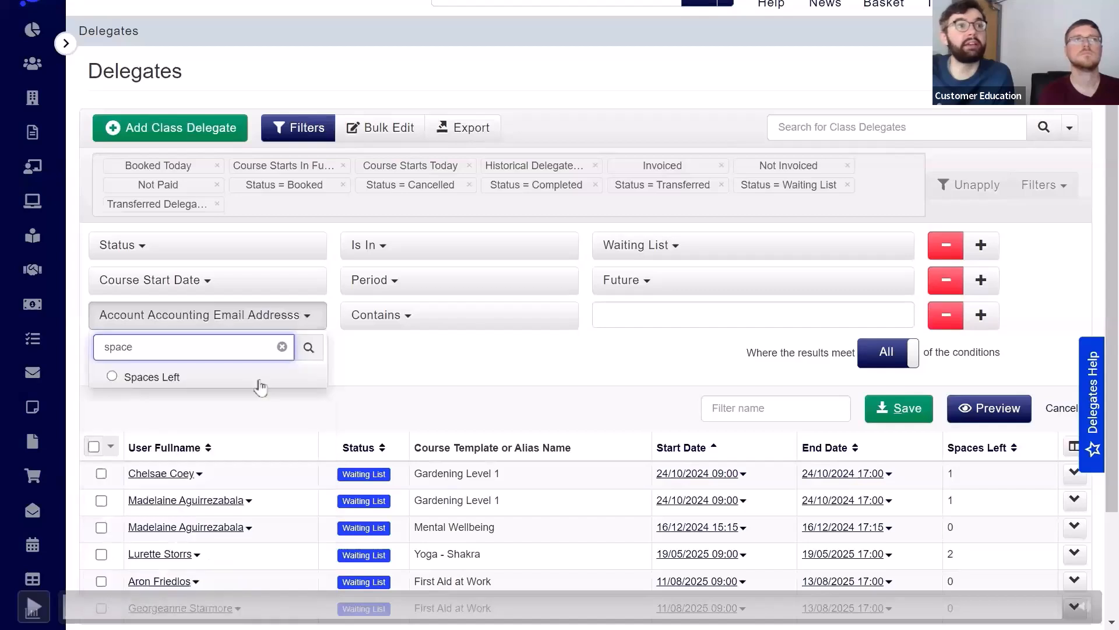
click(261, 385)
click(474, 332)
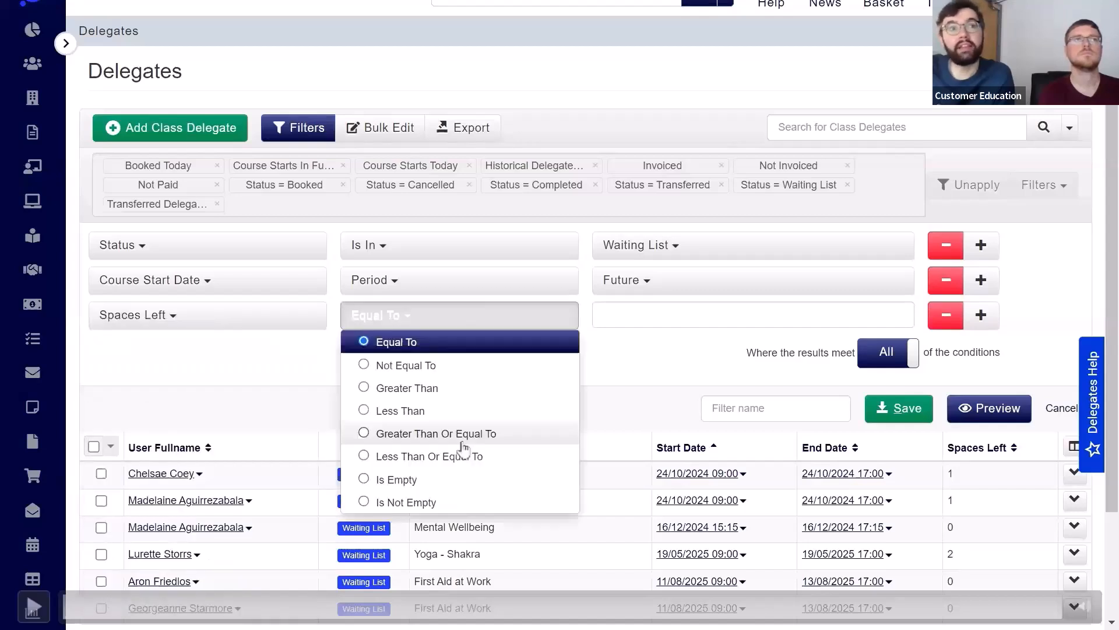
click(443, 434)
click(636, 309)
text(1)
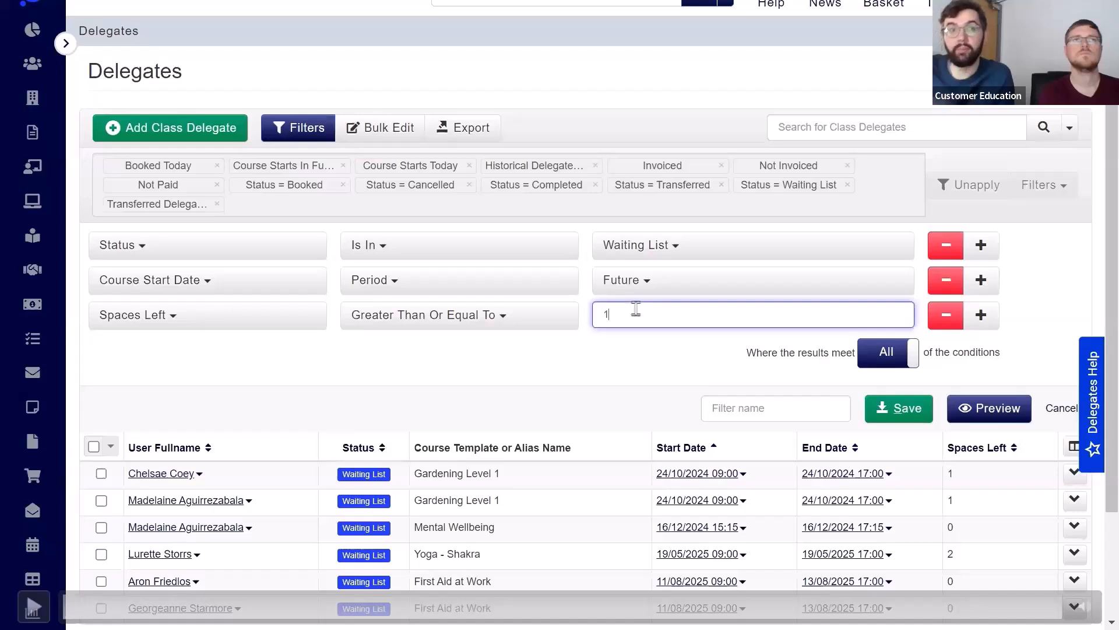
click(978, 411)
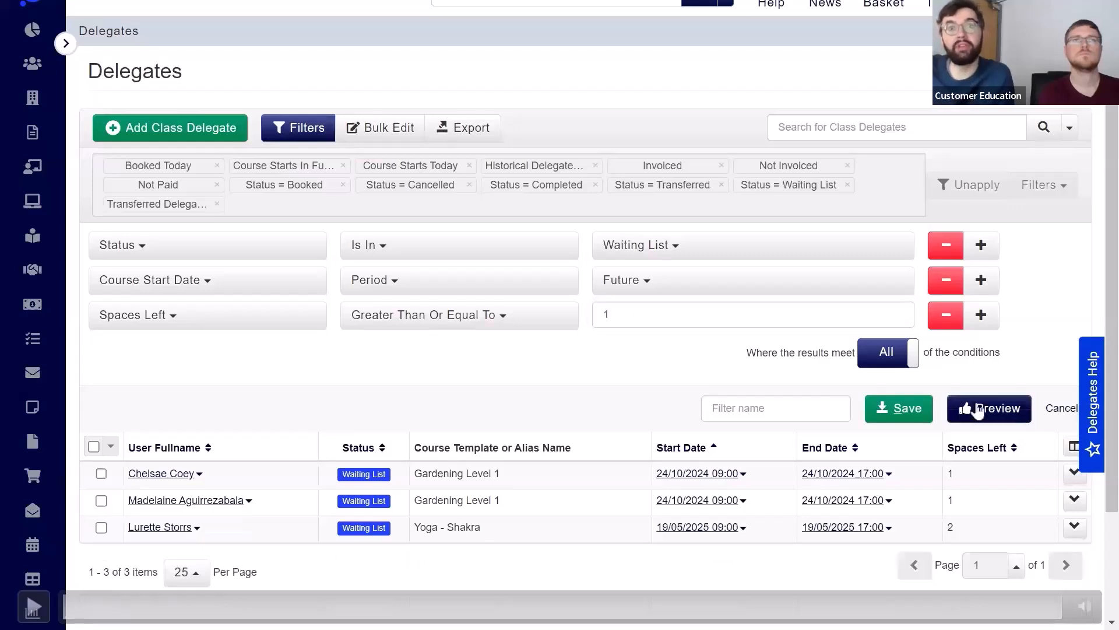
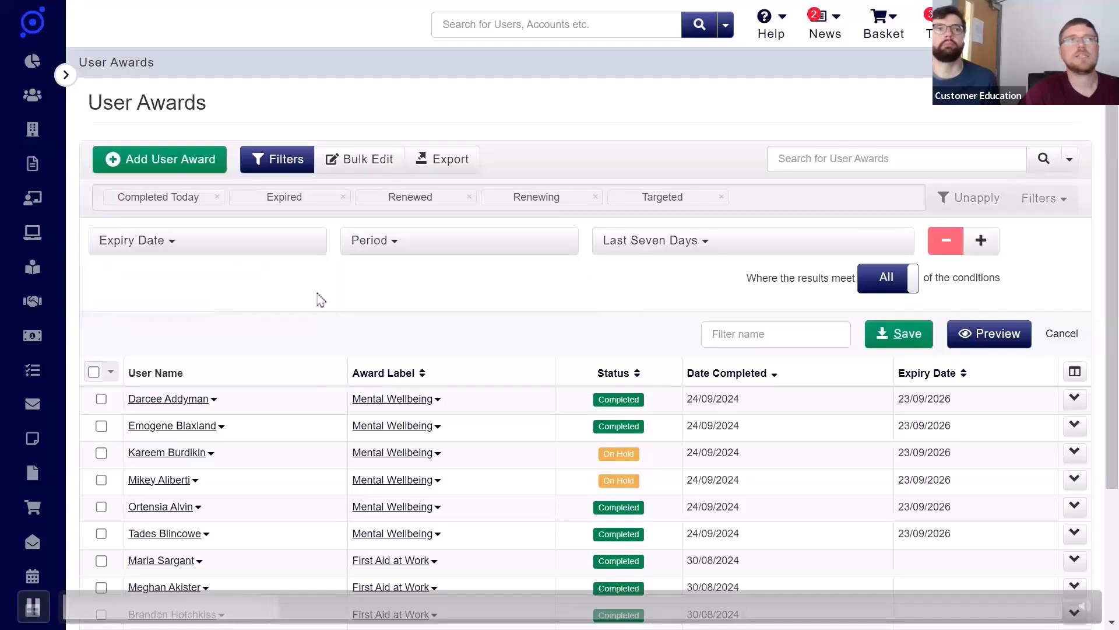
Set the Expiry Date condition's period to Next Thirty Days and preview the matching user awards
click(626, 255)
text(next th)
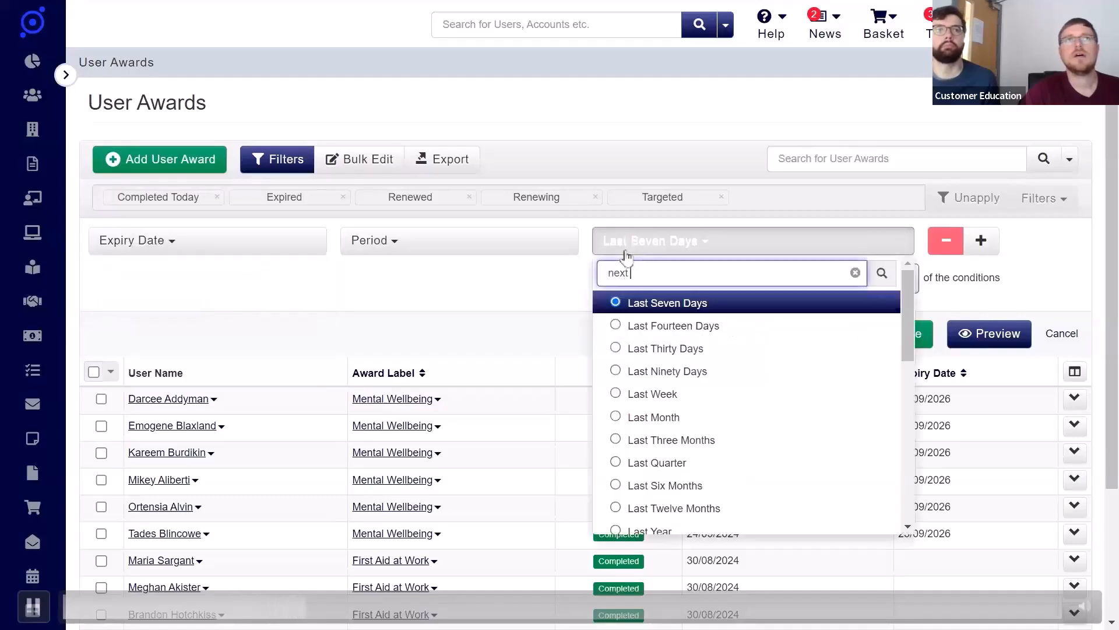
click(708, 304)
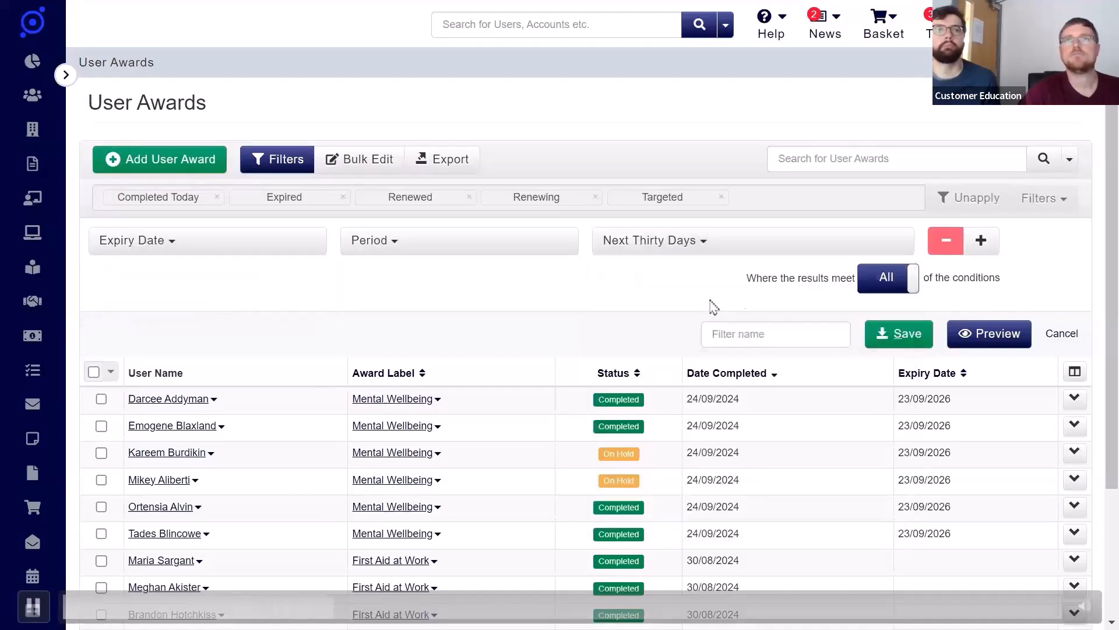
click(984, 337)
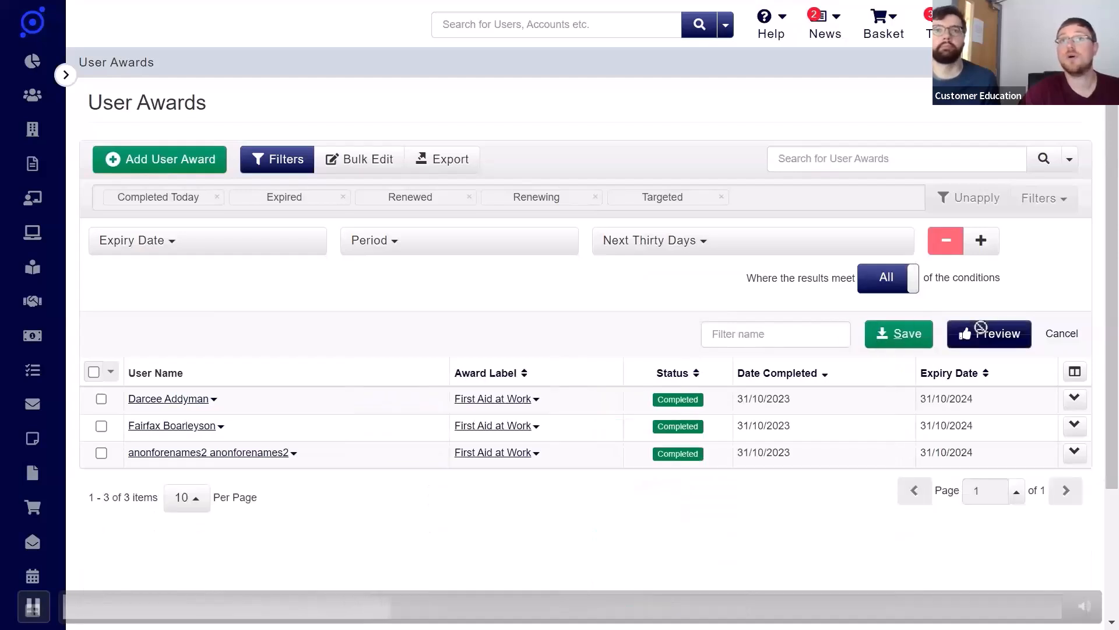
Add a second condition where User Status is in Active and Locked, and preview the matching user awards
click(981, 240)
click(257, 277)
text(stat)
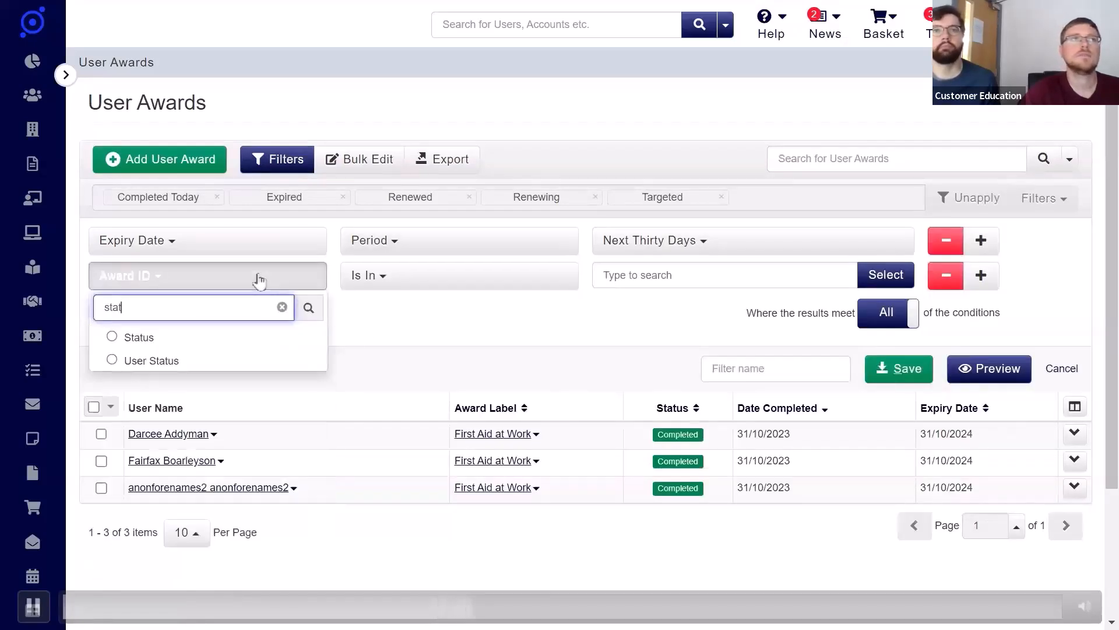
click(256, 363)
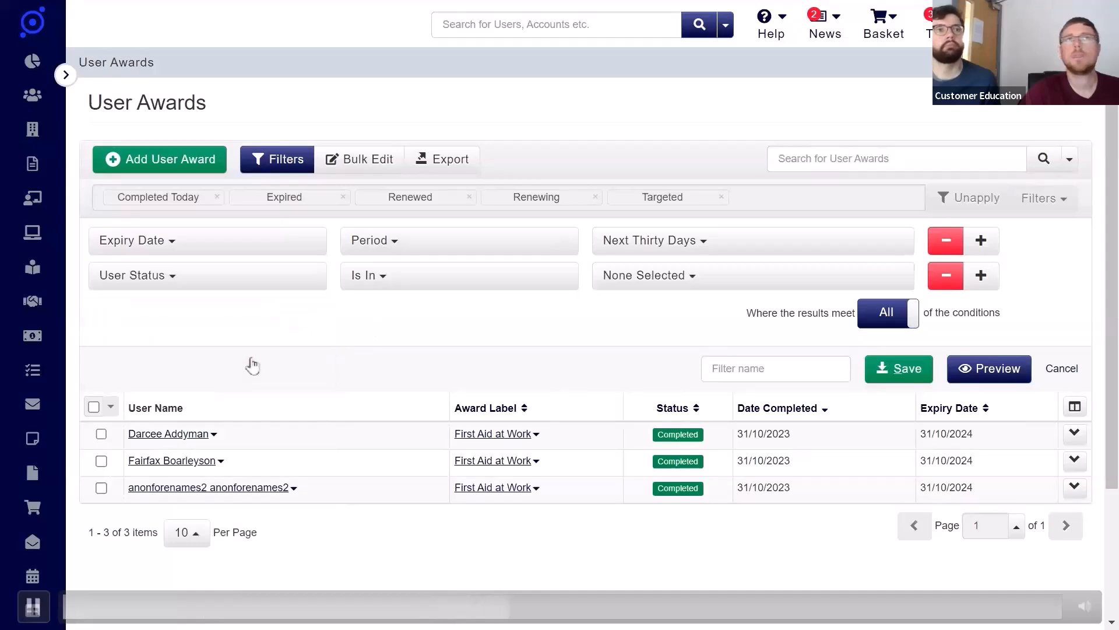
click(684, 284)
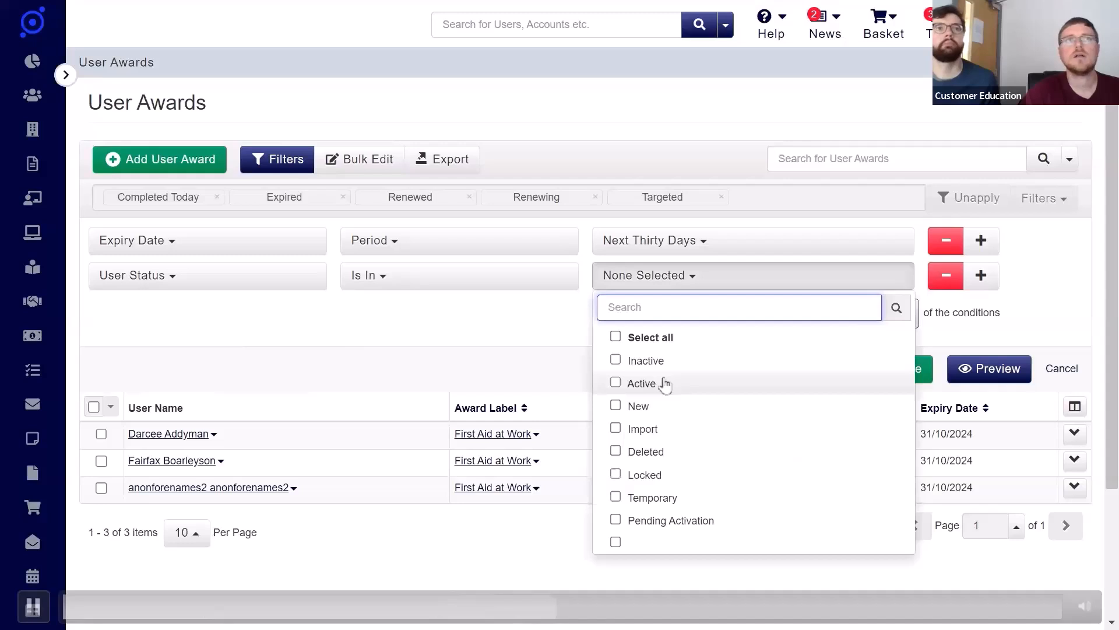
click(665, 386)
click(661, 475)
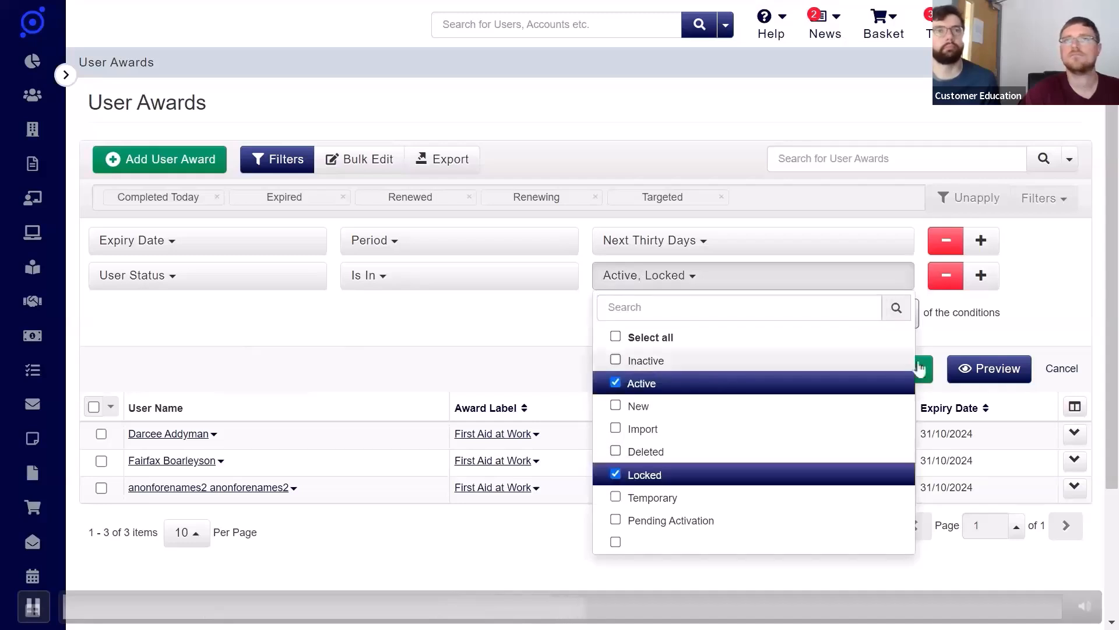
click(1058, 302)
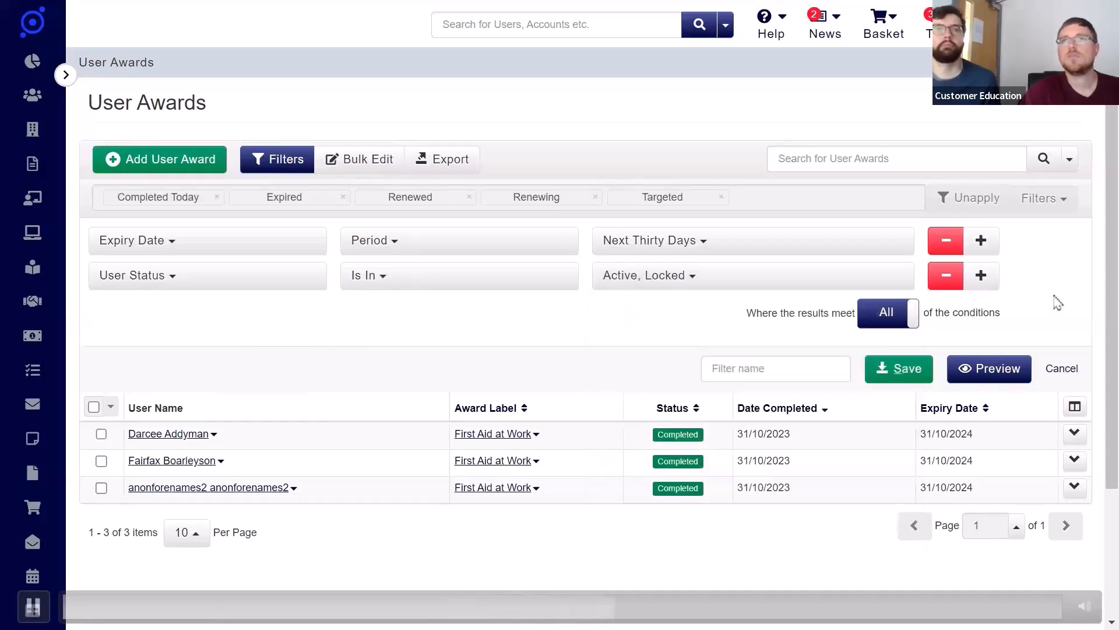
click(1003, 381)
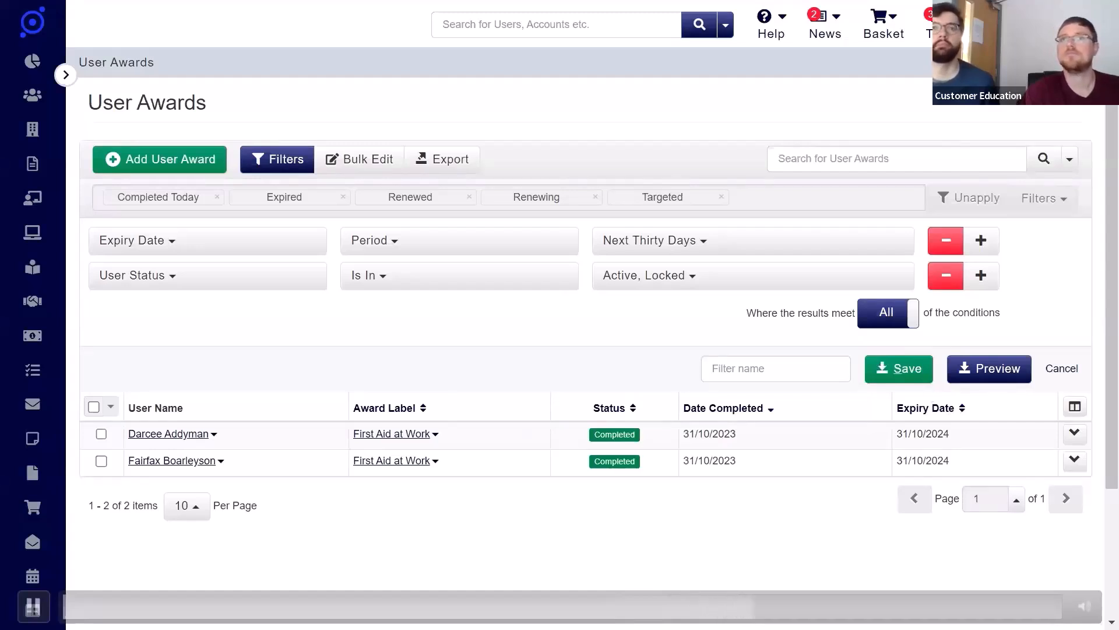
Show the Renewed and Renewing columns in the user awards grid and select all the previewed awards
click(1075, 408)
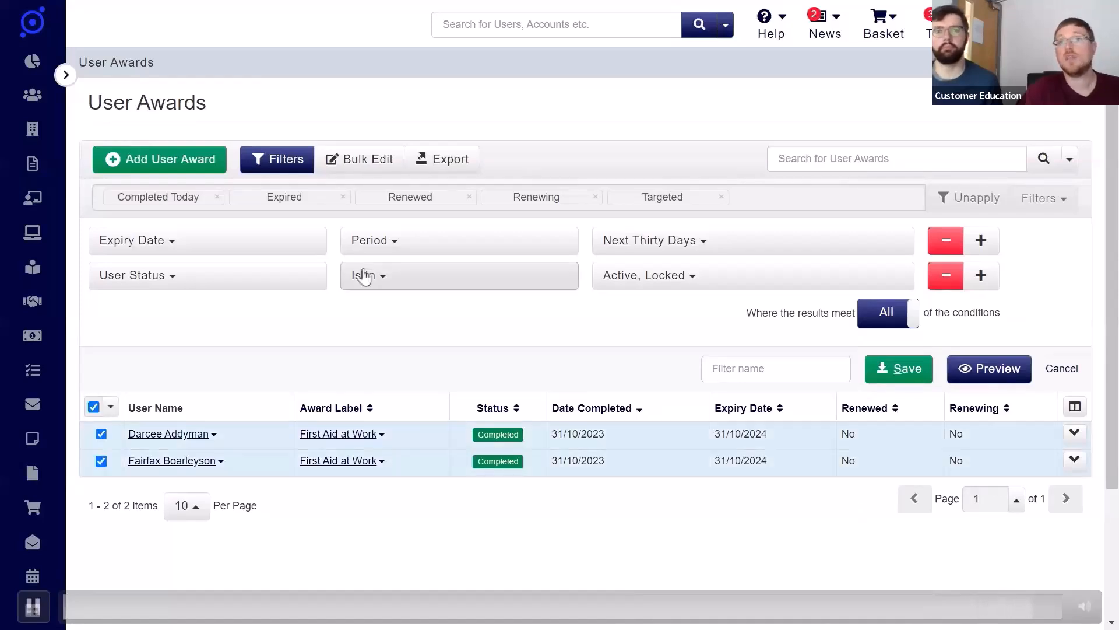
key(space)
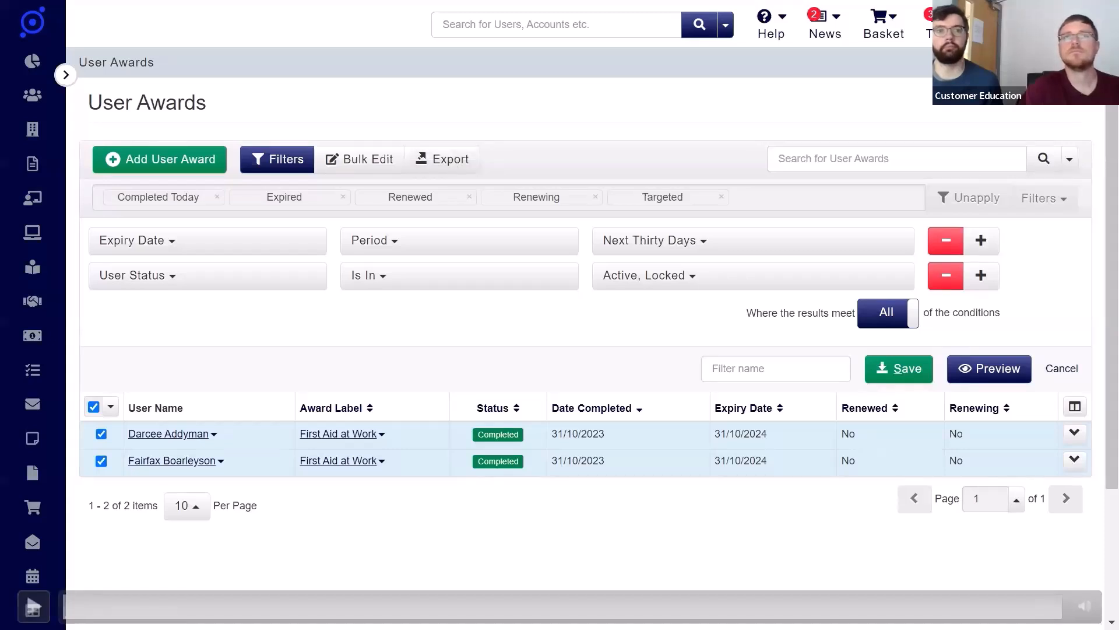
key(Right)
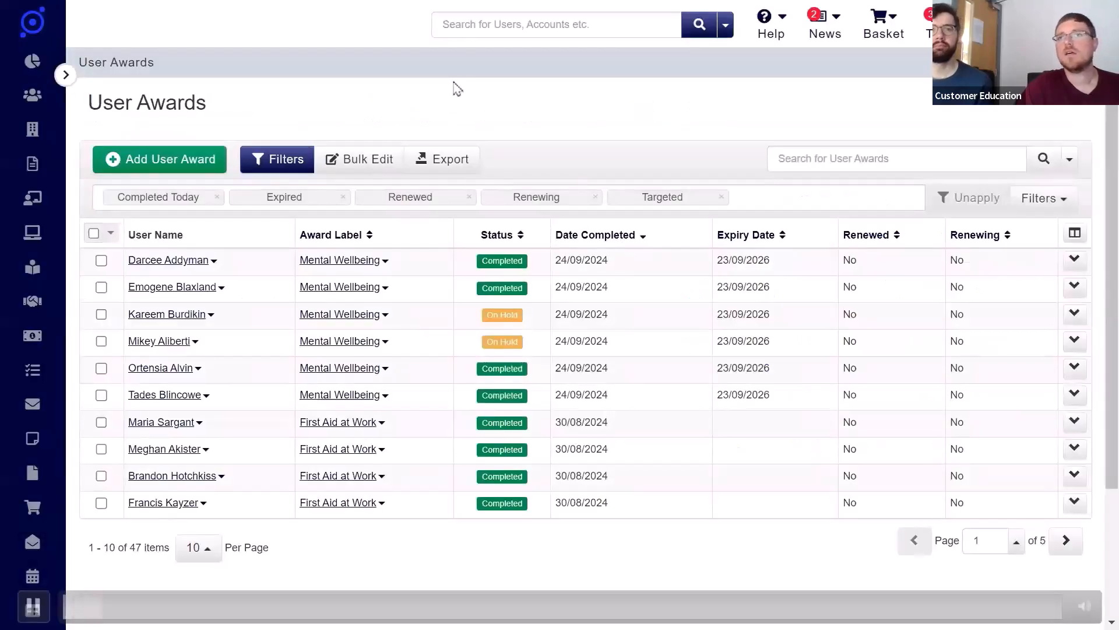
Create a new user awards filter with the condition Status is in Completed
click(1041, 198)
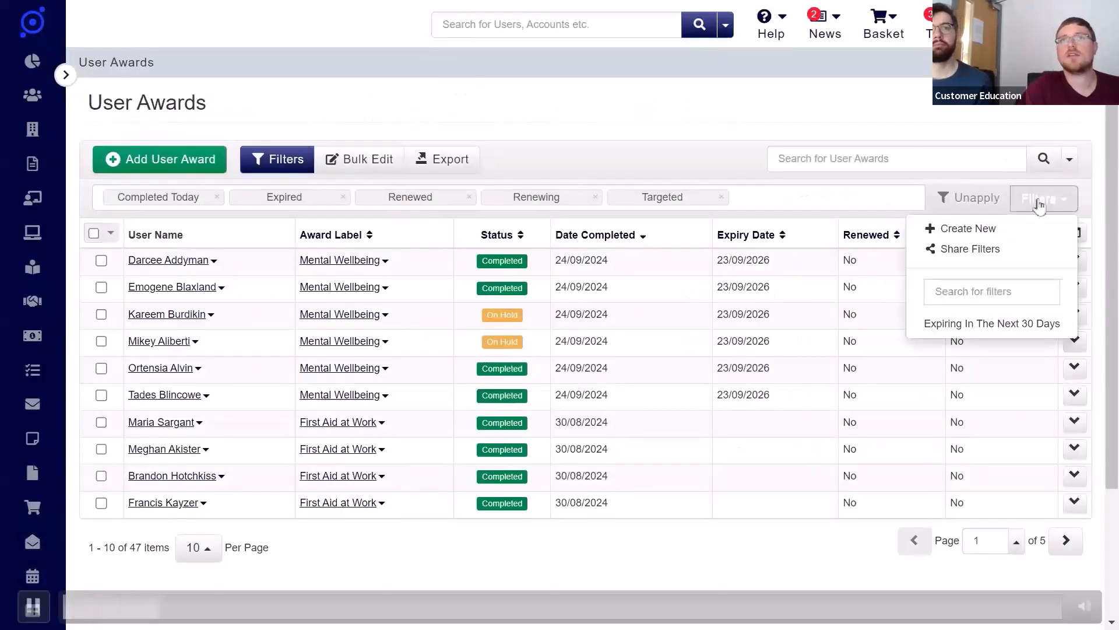
click(1038, 230)
click(160, 250)
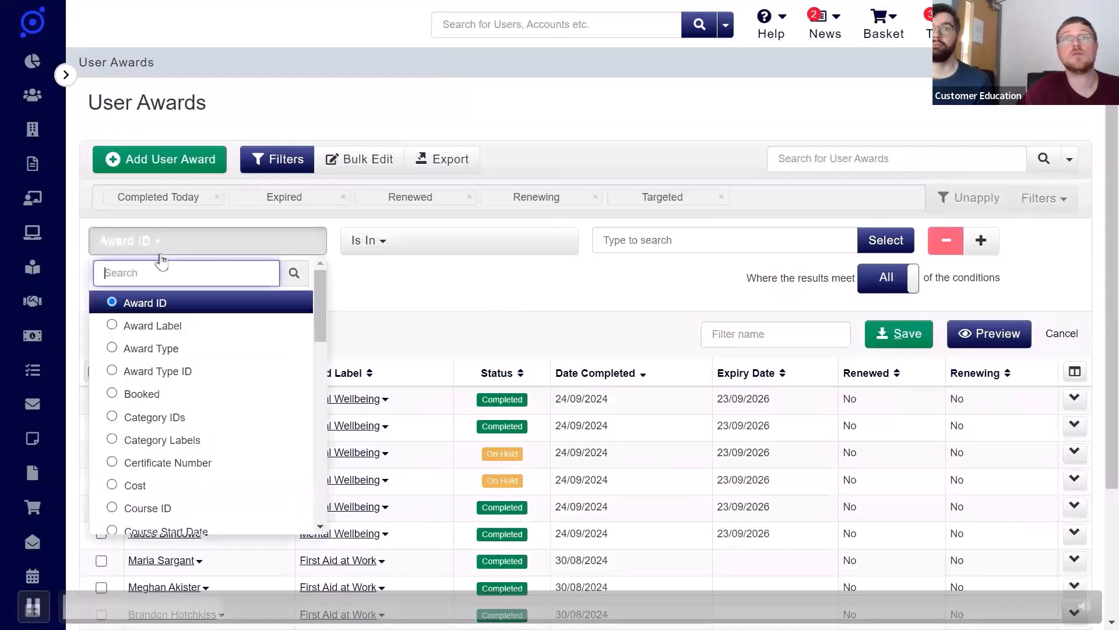
text(stat)
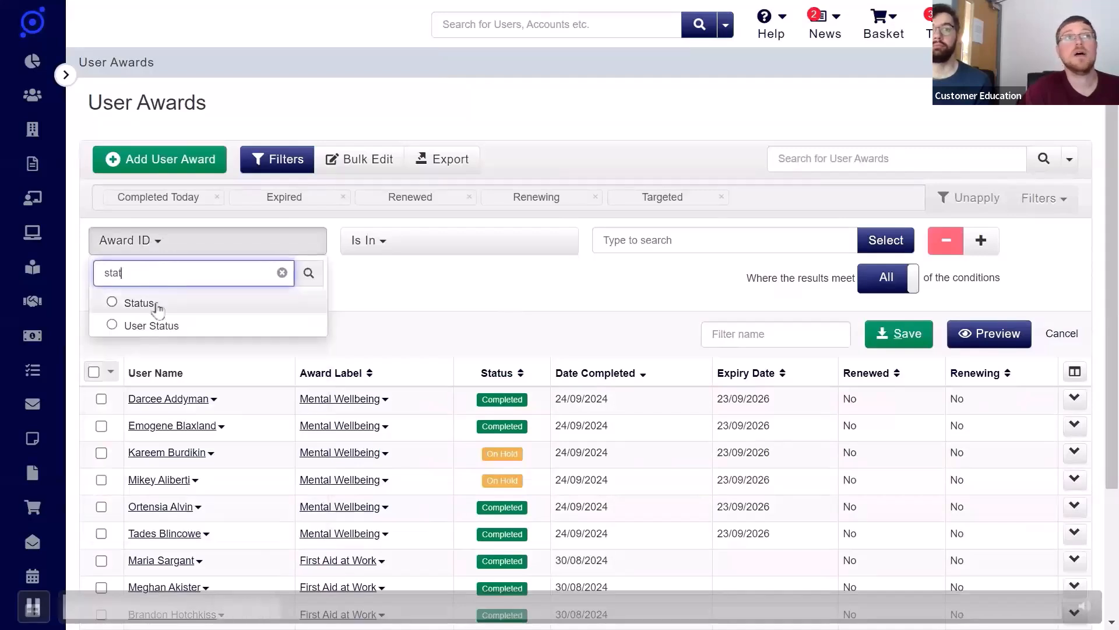
click(146, 303)
click(633, 253)
text(com)
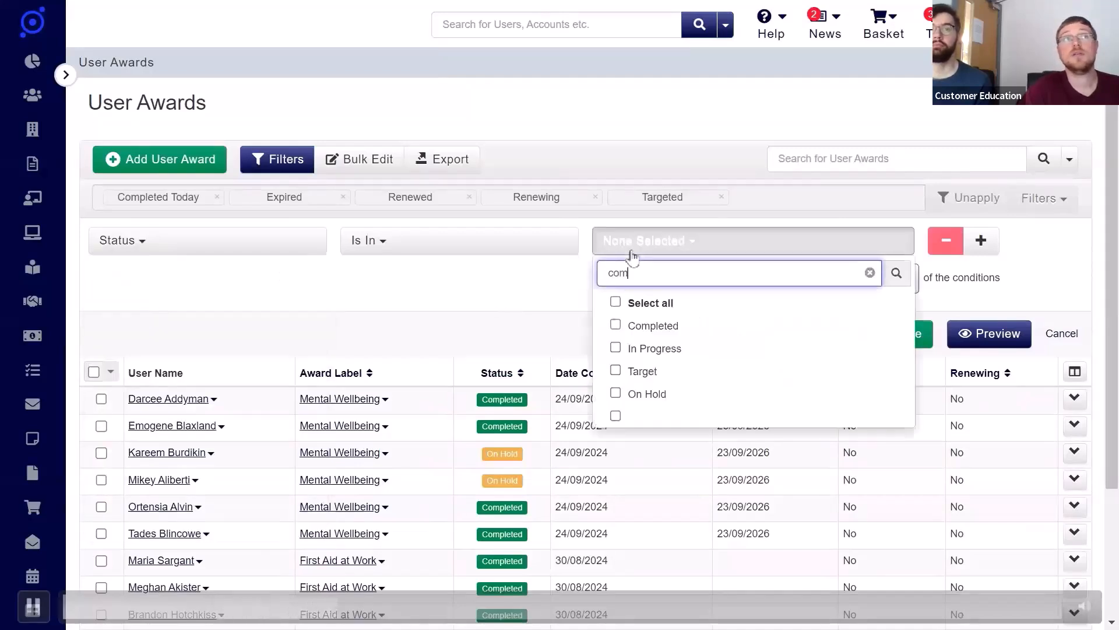
click(654, 327)
Add a second condition for Date Completed within the period Last Month and preview the matching awards
click(981, 241)
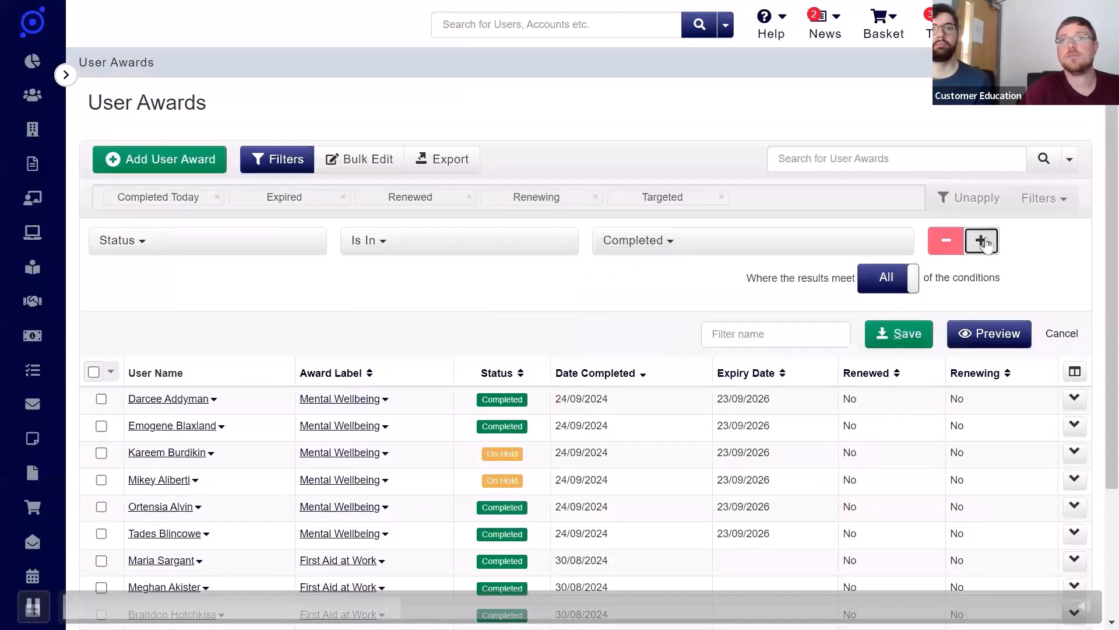
click(205, 279)
text(compl)
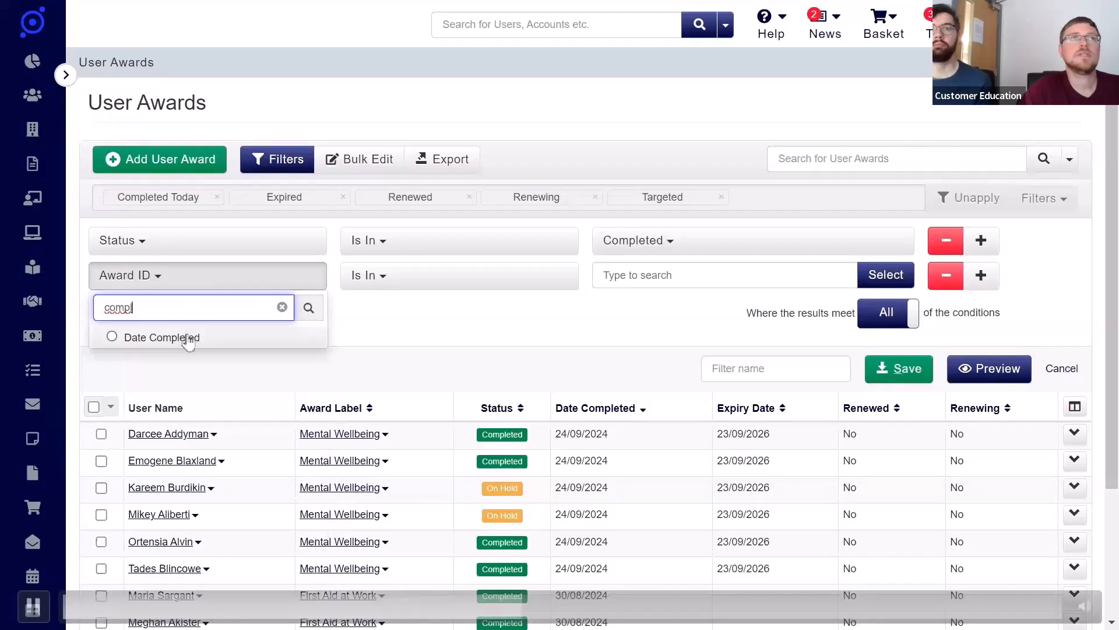
click(188, 333)
click(630, 285)
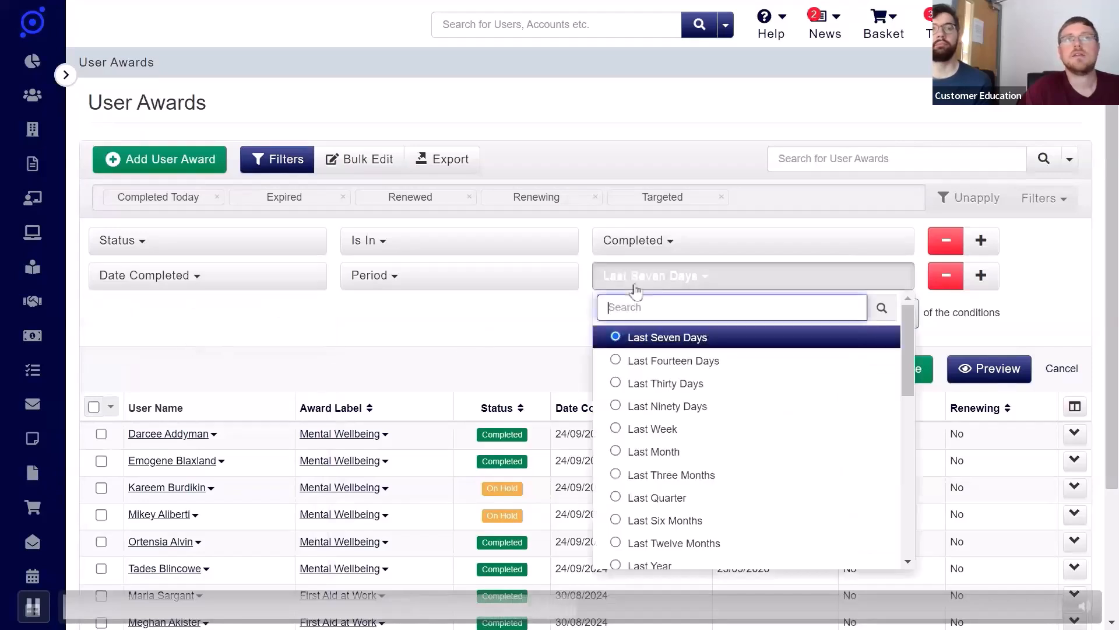
click(676, 452)
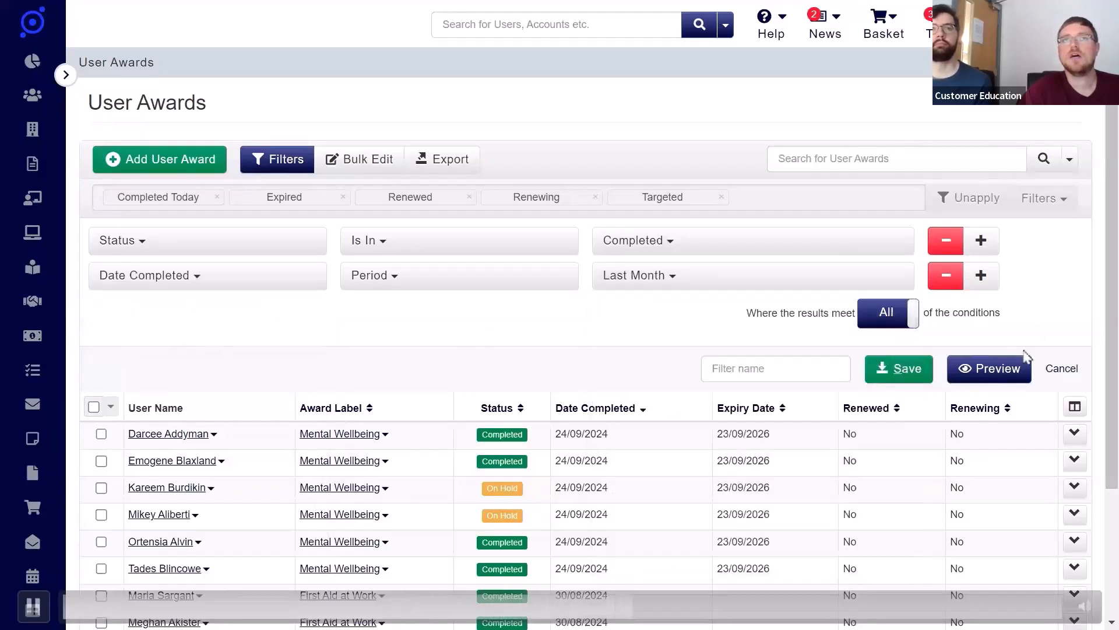
click(1011, 379)
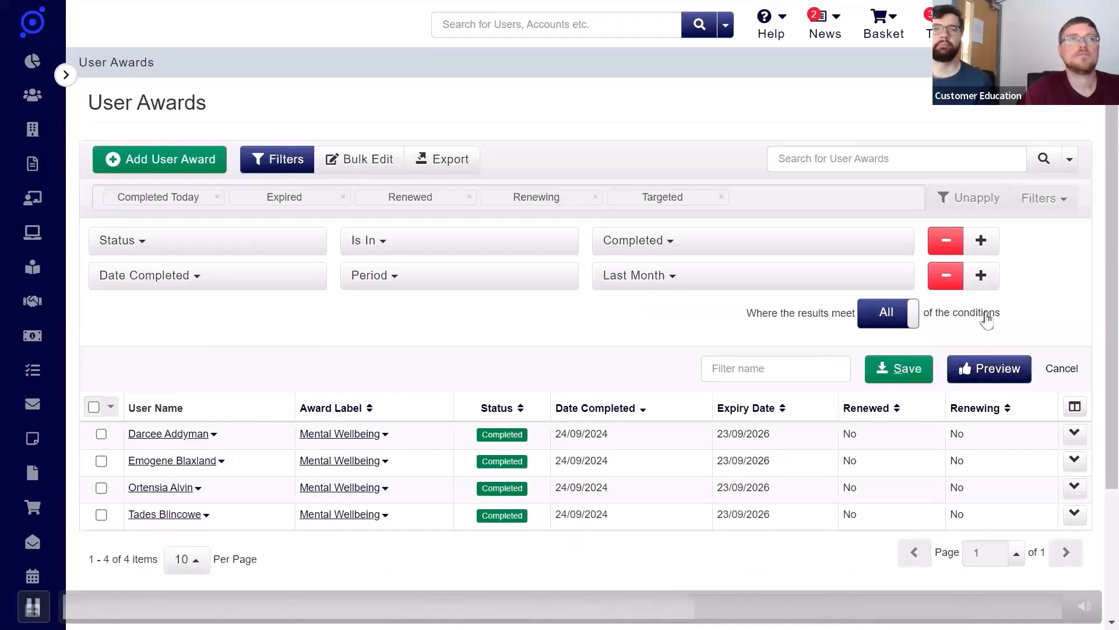
Select all the previewed completed awards and open the export options for them
scroll(641, 408, down, 1)
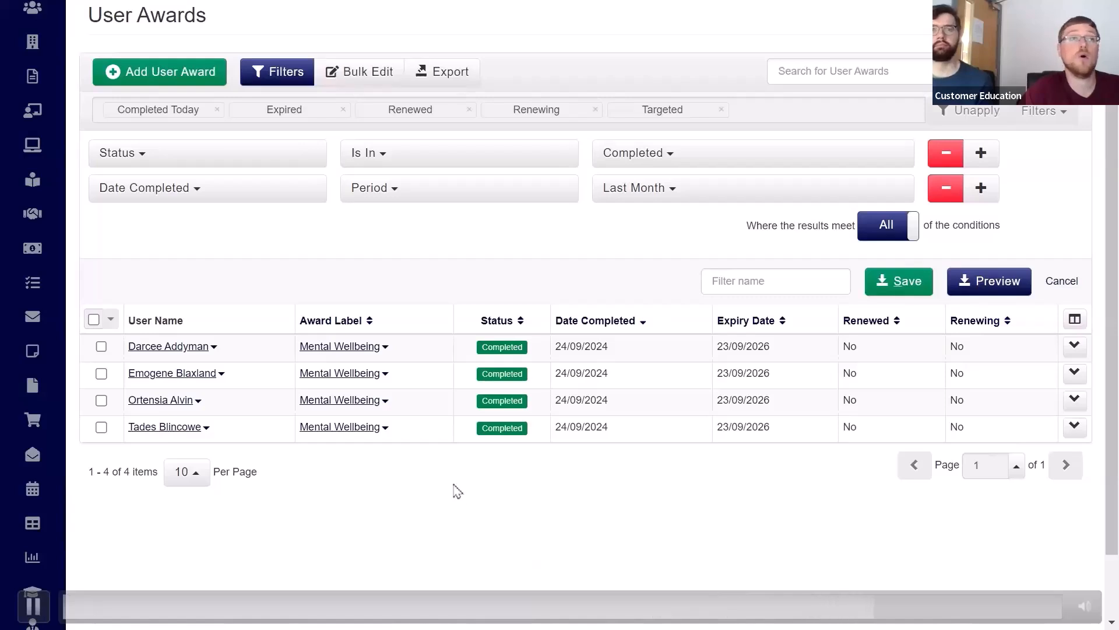
click(93, 319)
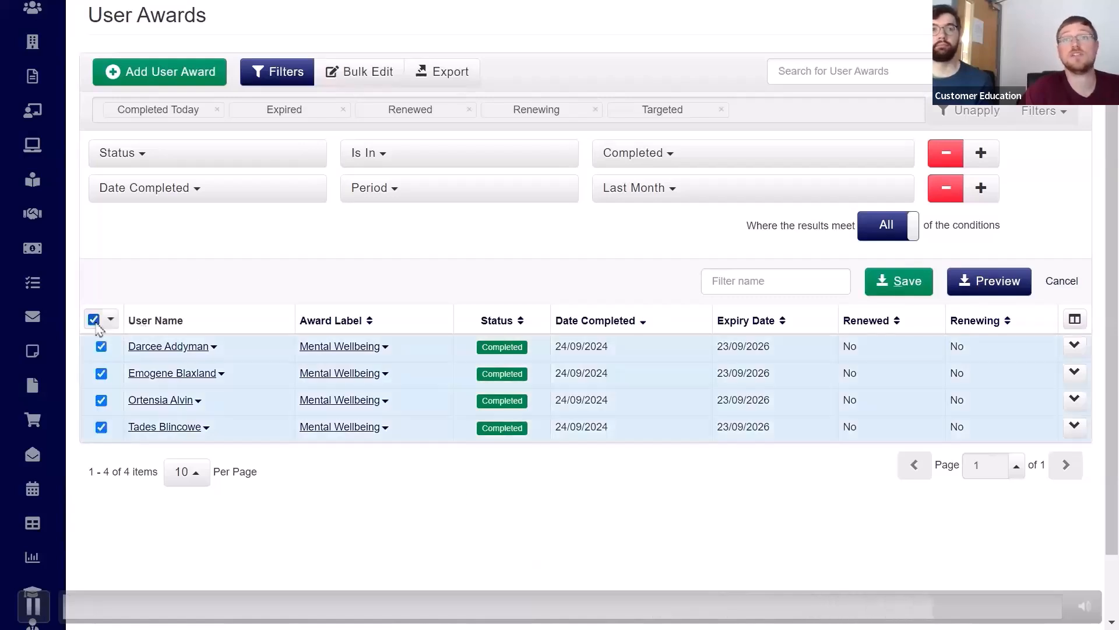
click(436, 83)
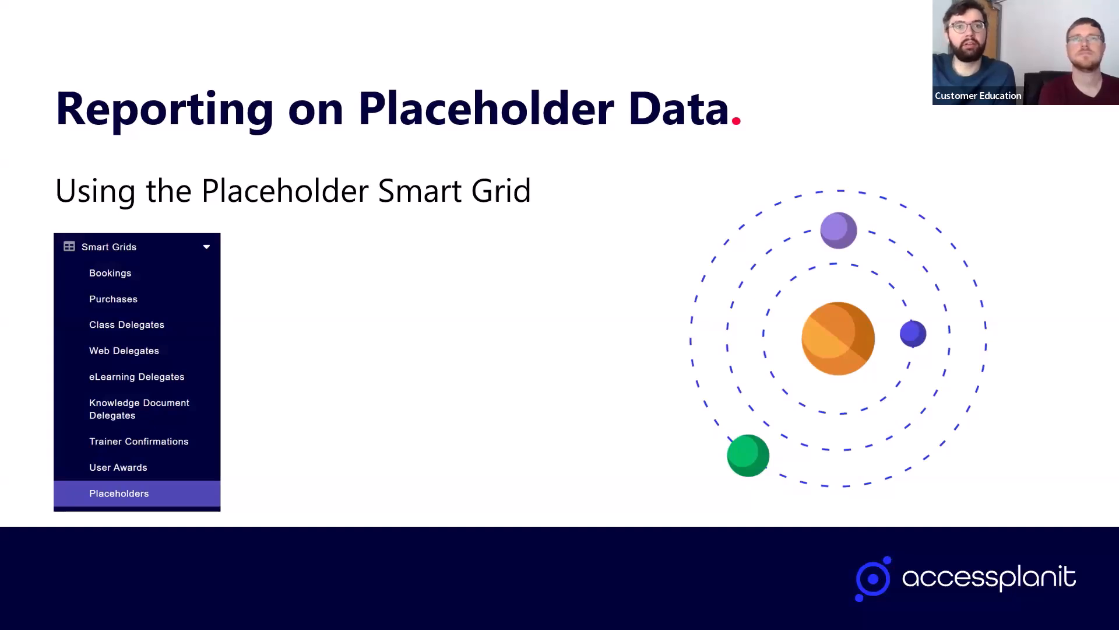
Switch from the slides to the accessplanit dashboard and open the Placeholders smart grid
key(Right)
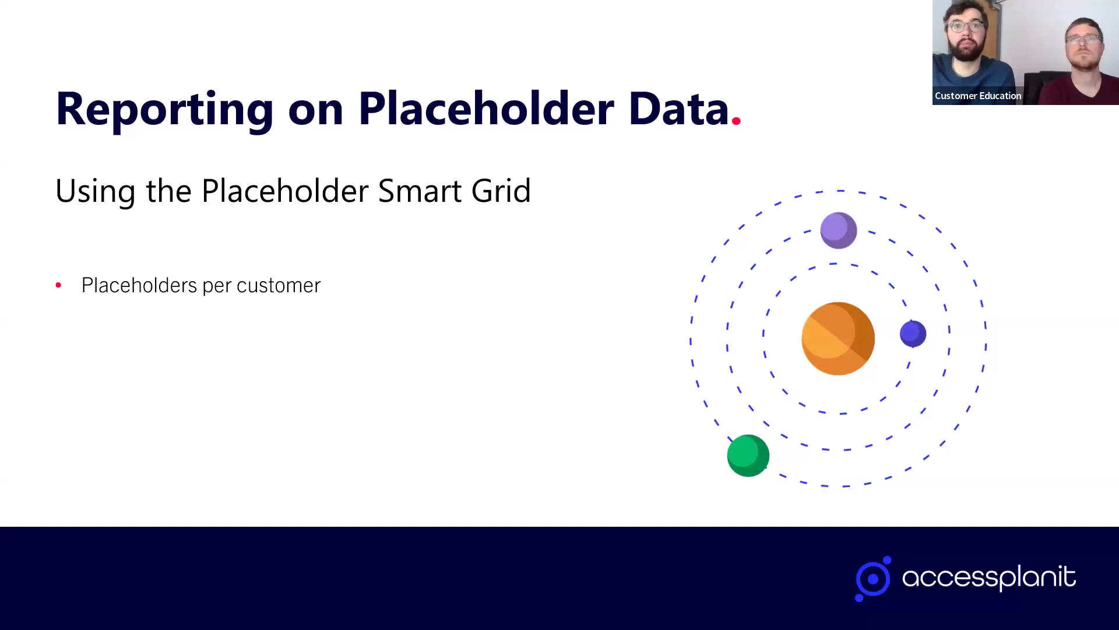
key(alt+Tab)
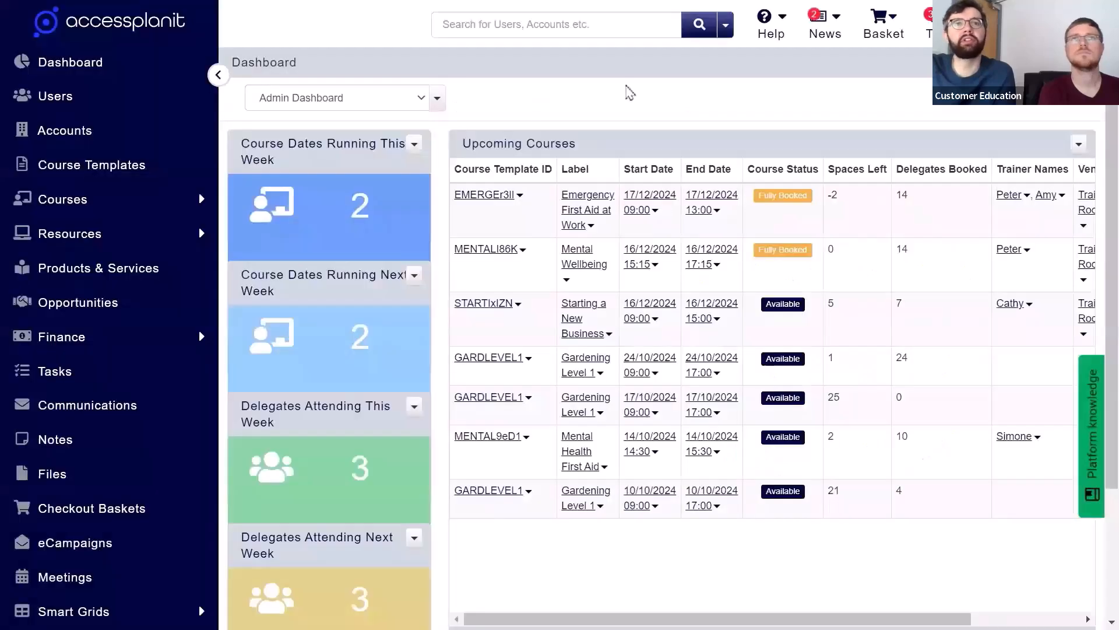
scroll(167, 171, down, 3)
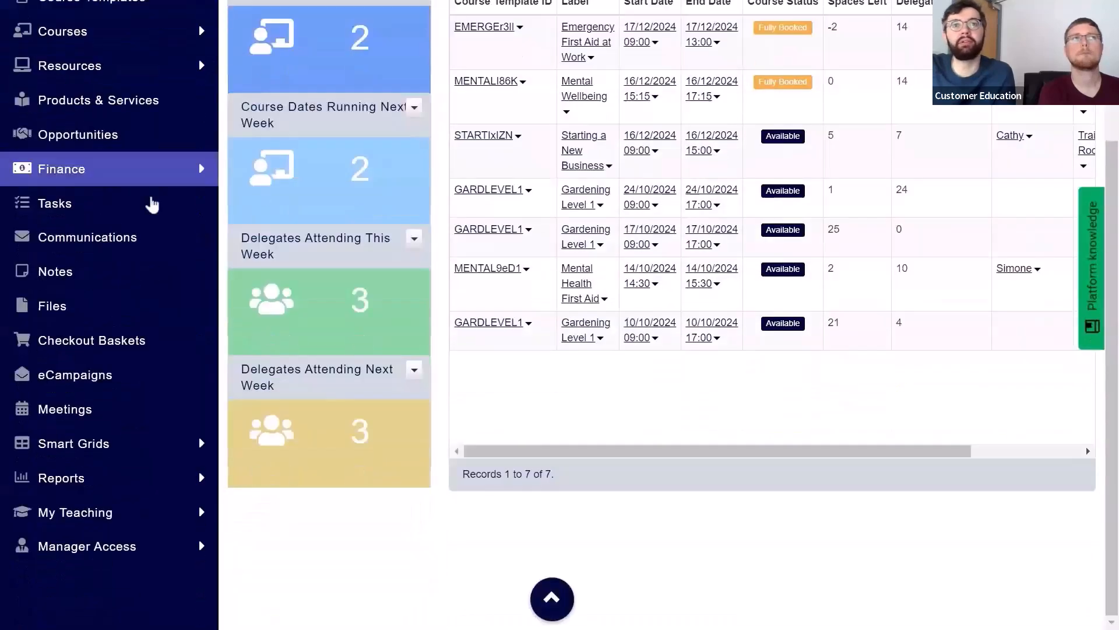
click(132, 443)
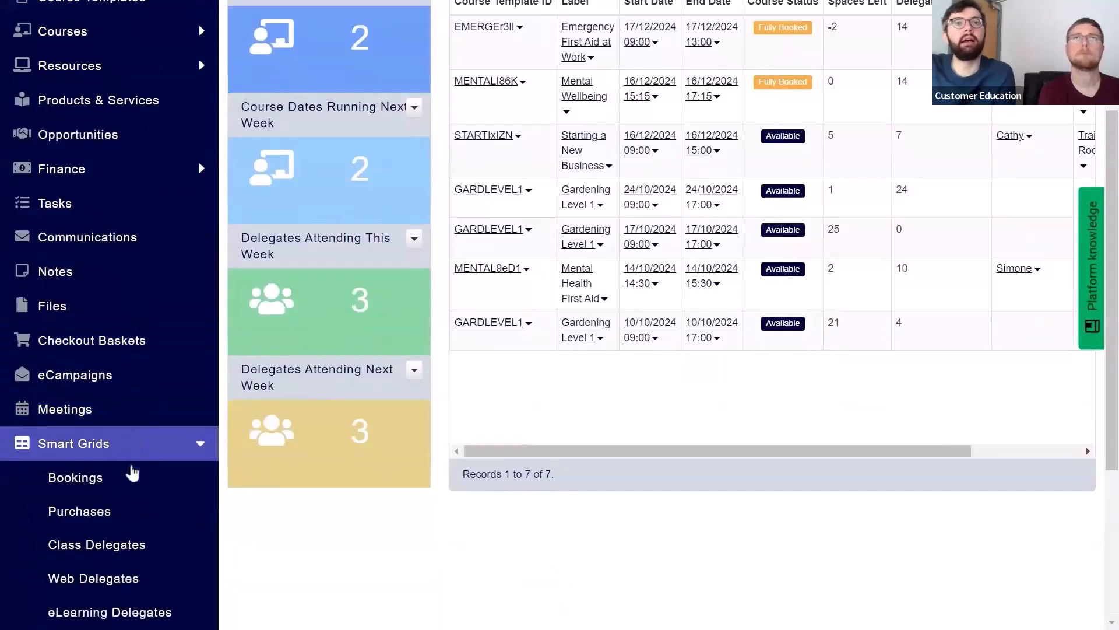
scroll(132, 474, down, 3)
click(115, 589)
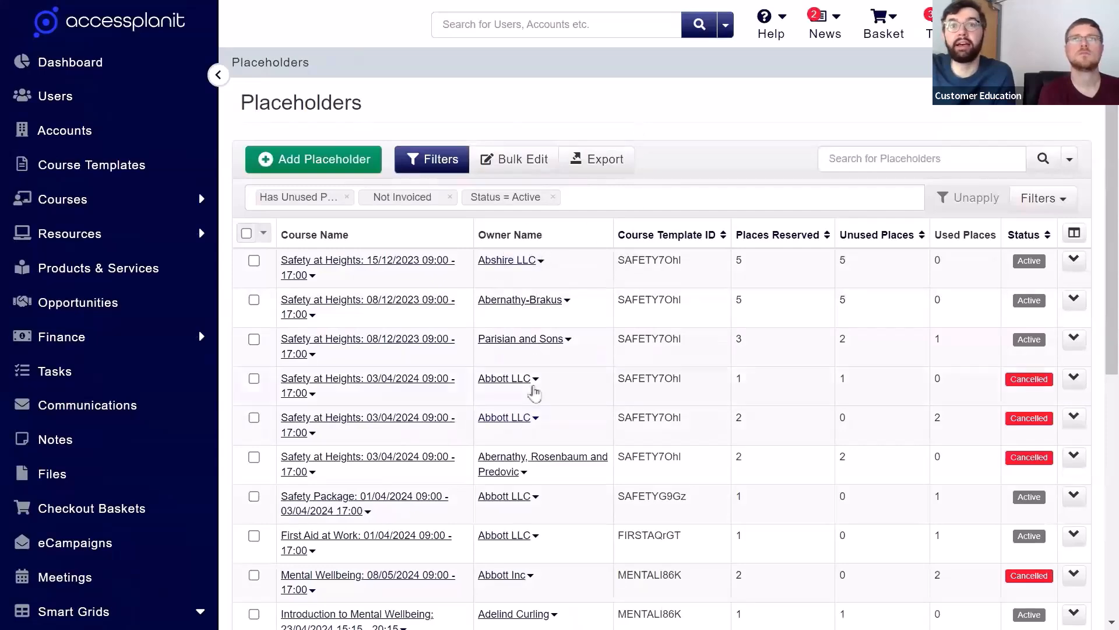
Add an Owner ID column after Owner Name in the placeholders grid and apply the column layout
click(1075, 244)
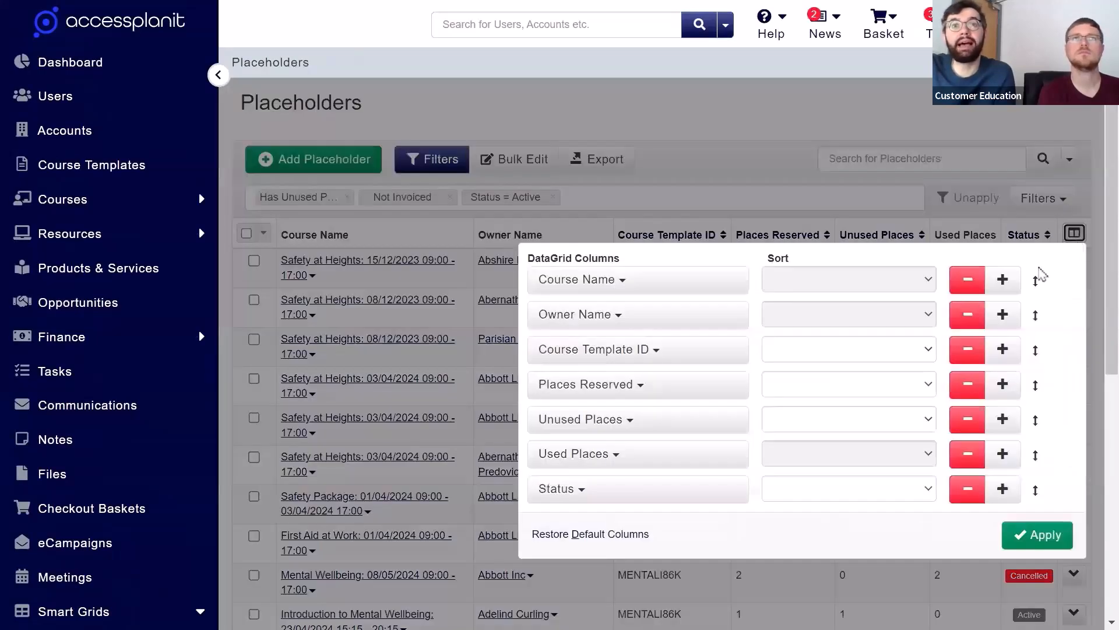
click(991, 314)
click(660, 352)
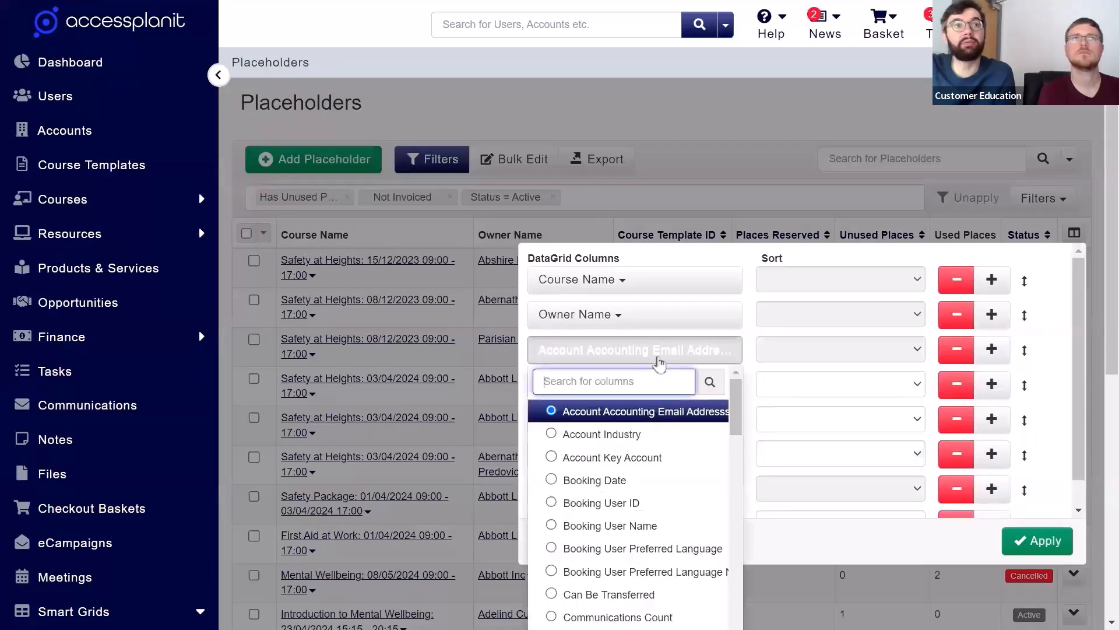
text(owner)
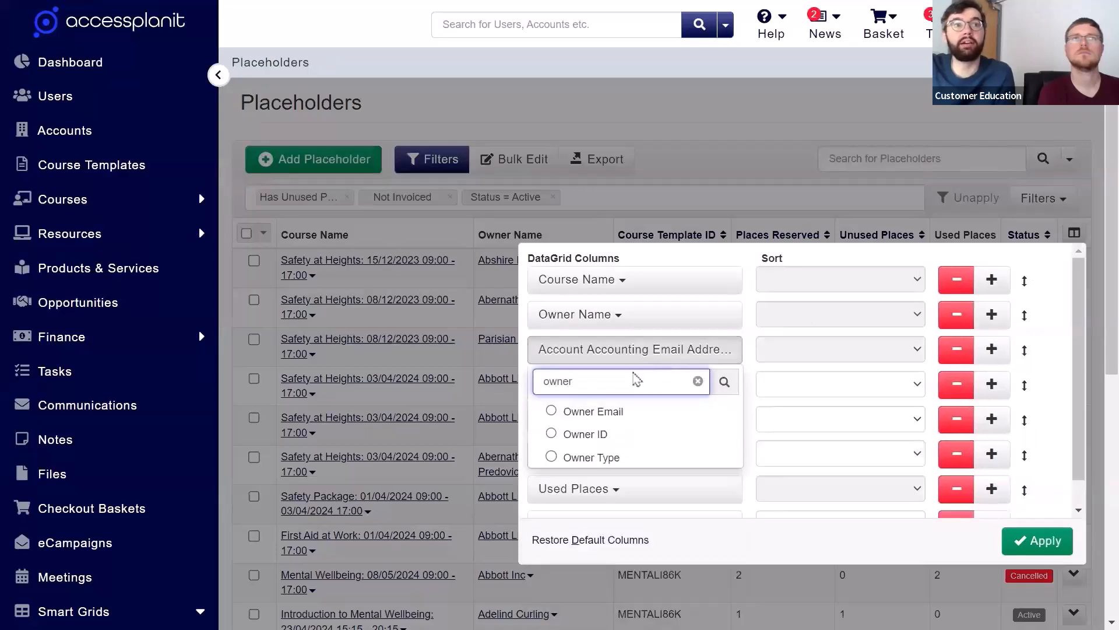
click(599, 441)
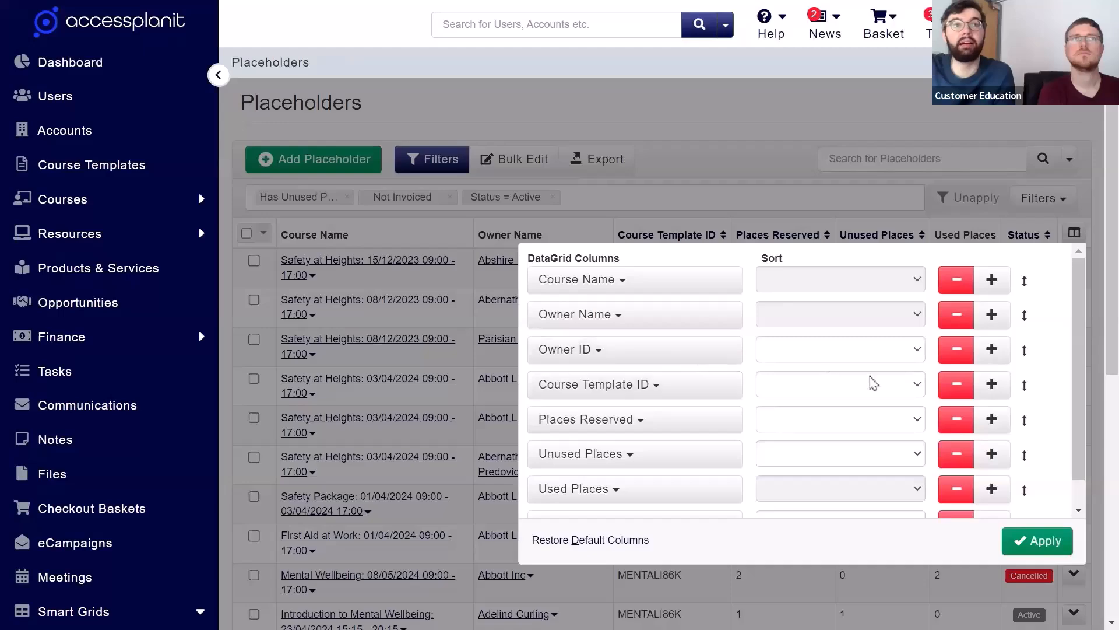
click(1021, 551)
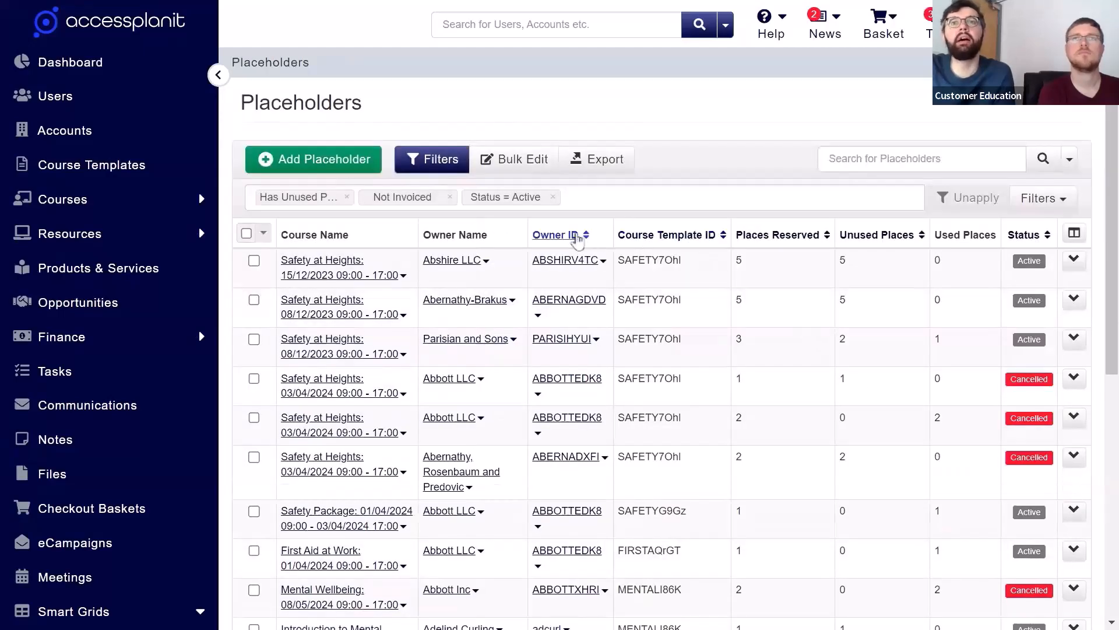
Sort the placeholders by Owner ID in ascending order and look through the grouped rows
click(575, 236)
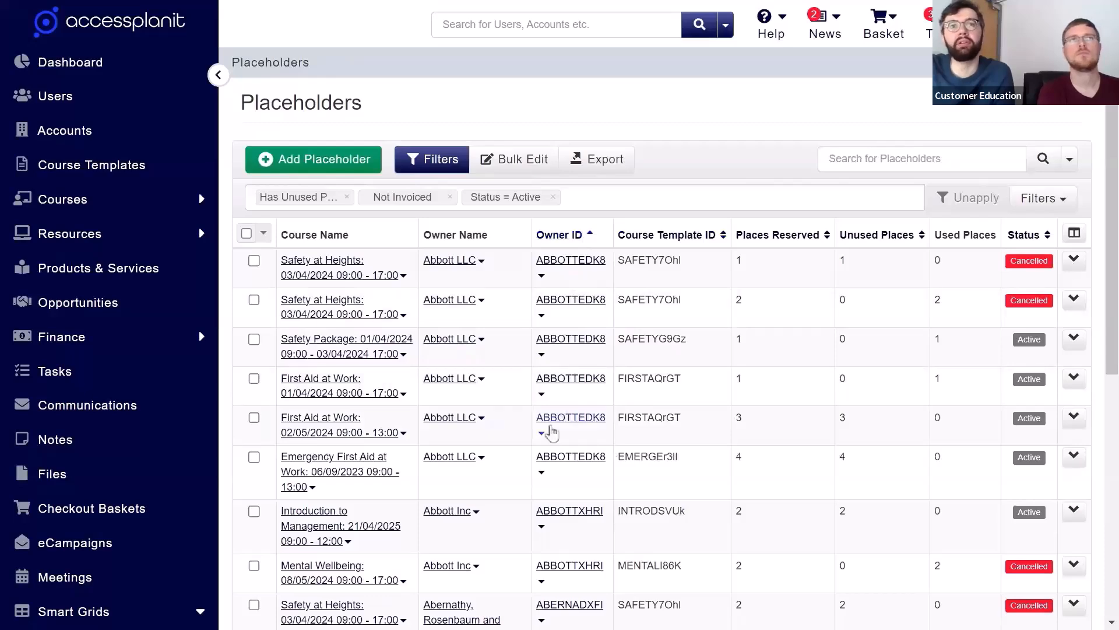
scroll(525, 518, down, 5)
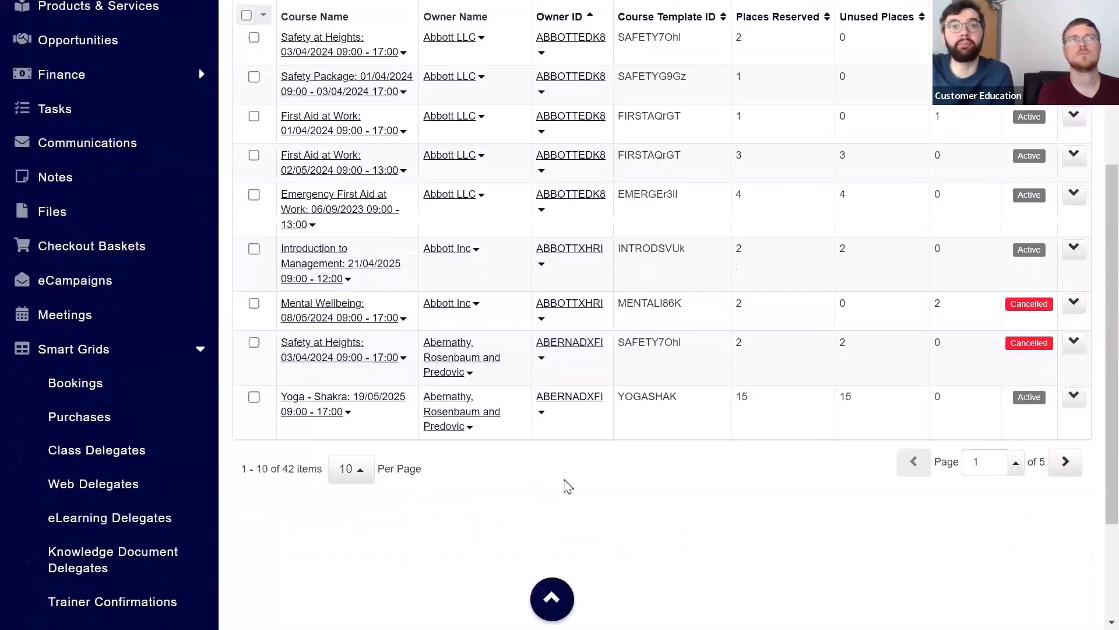
scroll(572, 442, up, 5)
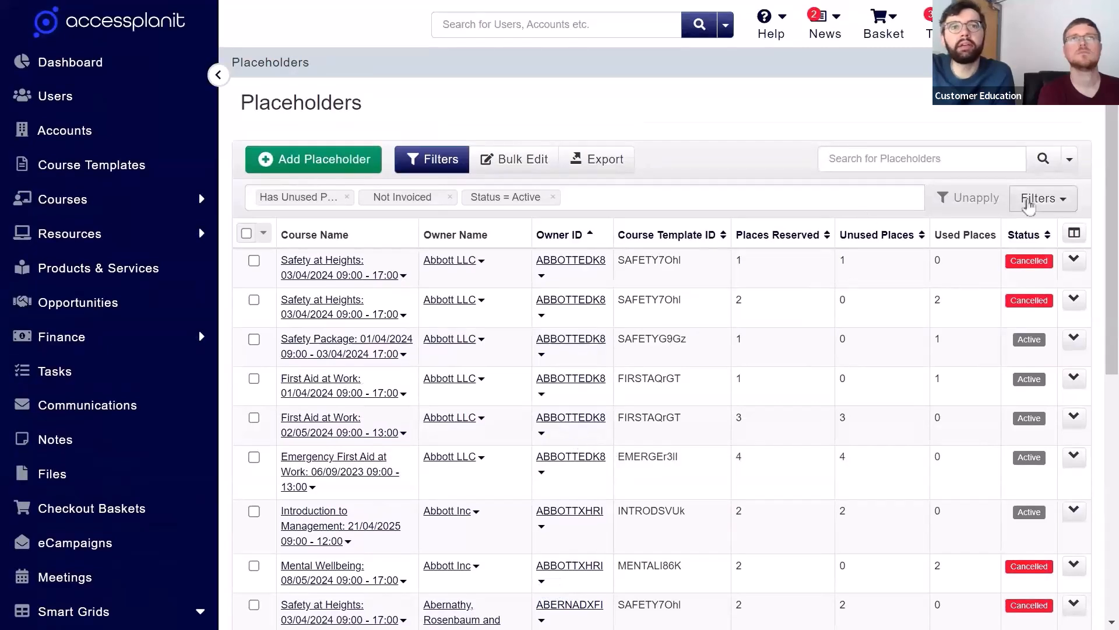
Create a new placeholders filter with Owner ID is in the account Abshire, Hackett and Dare, and preview it
click(1040, 198)
click(1023, 230)
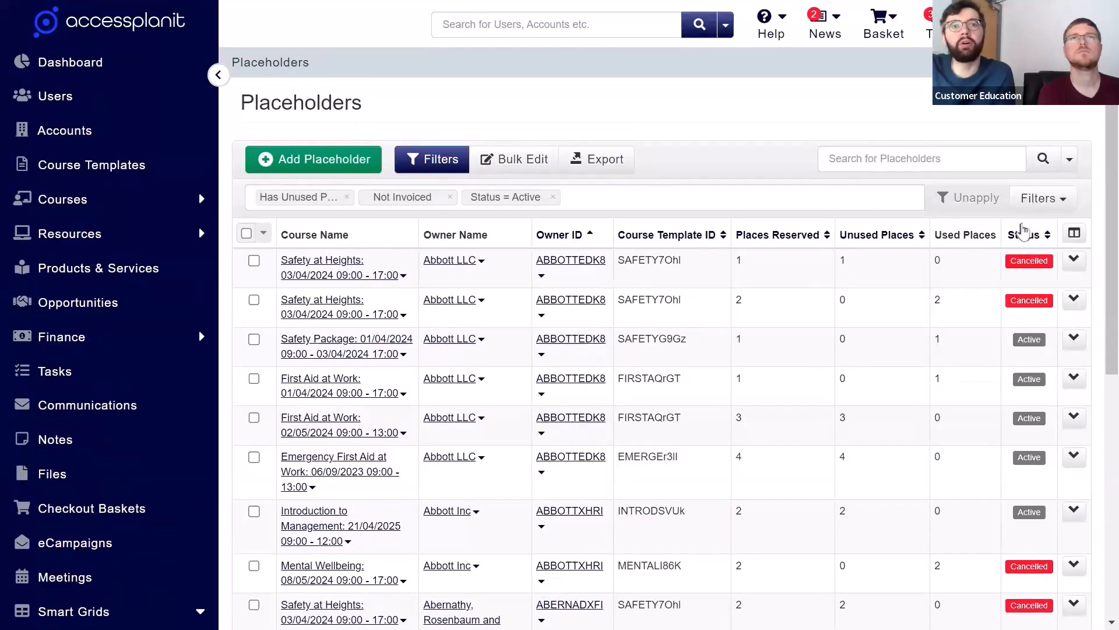
click(406, 239)
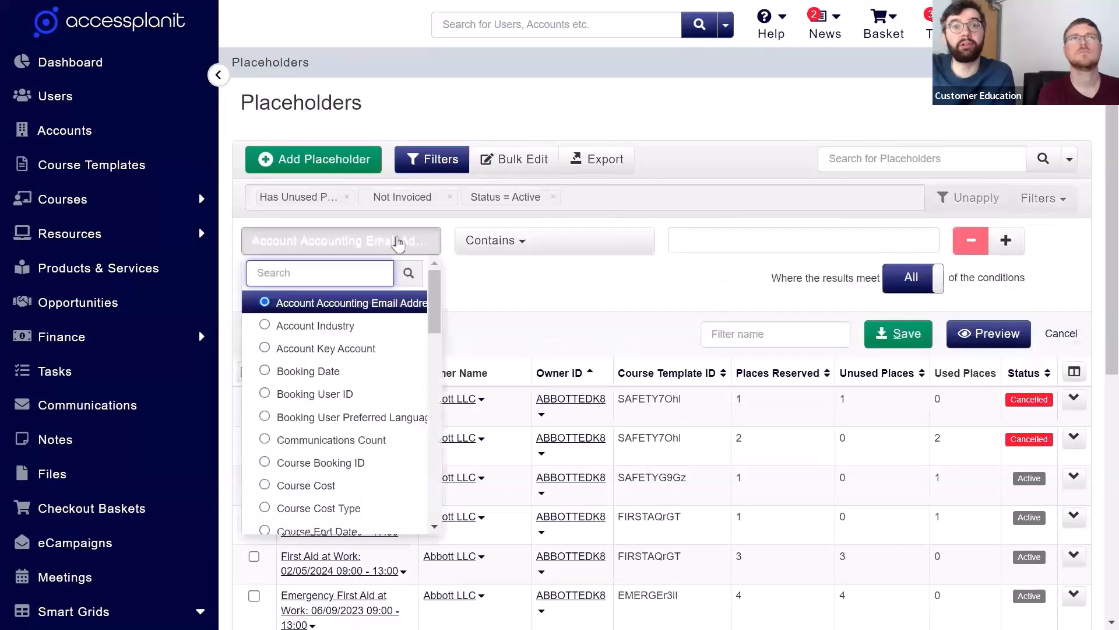
text(own)
click(302, 303)
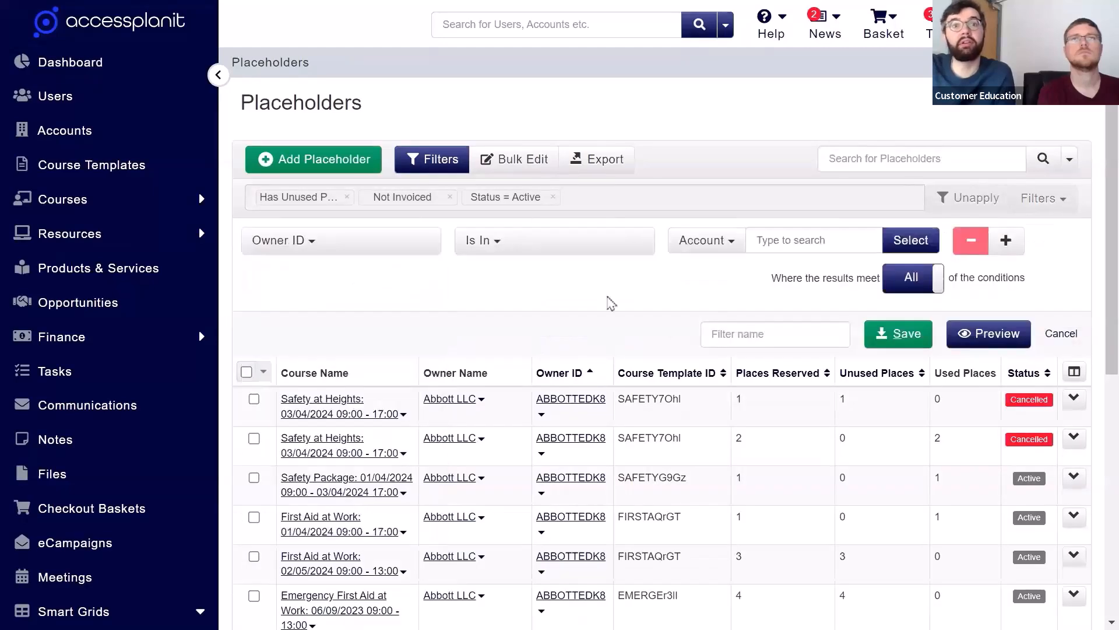
click(824, 240)
text(a)
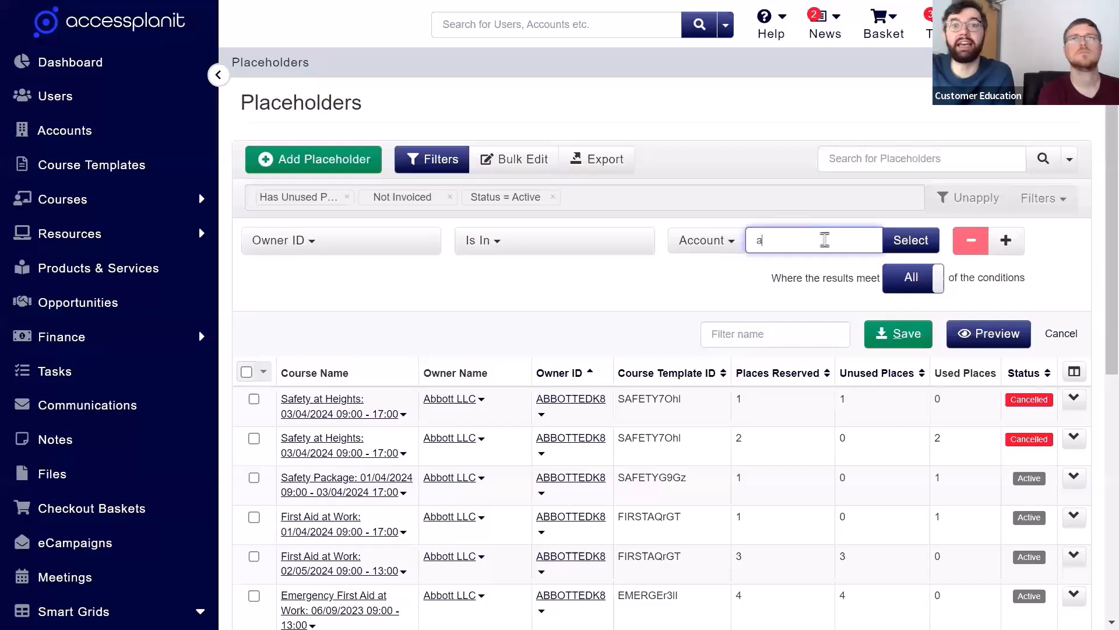
text(bshire, Hackett a...)
click(824, 290)
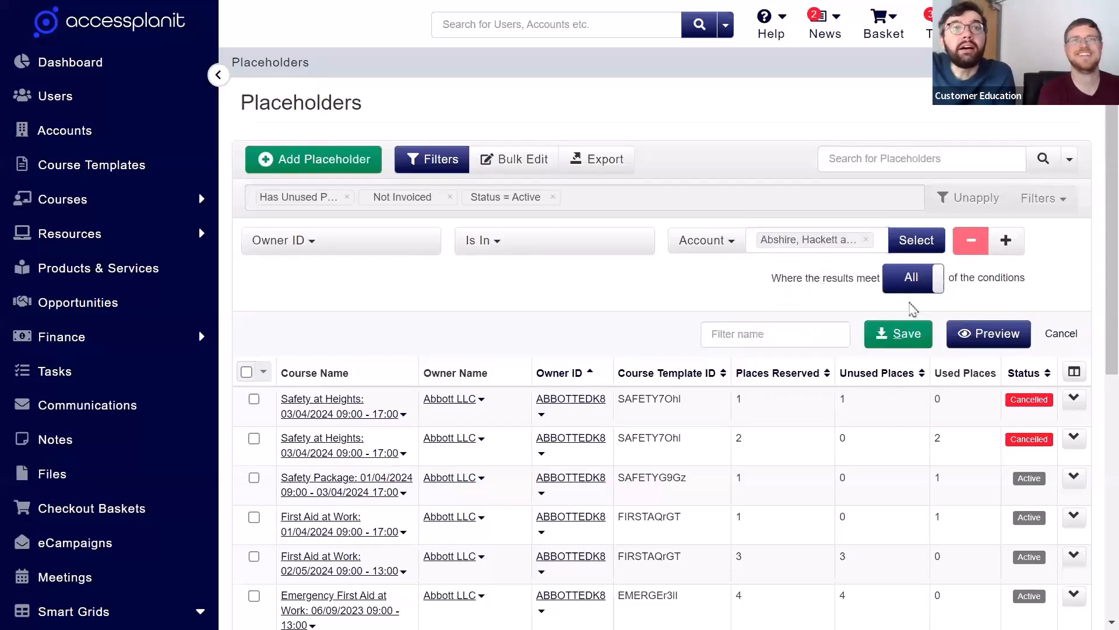
click(991, 333)
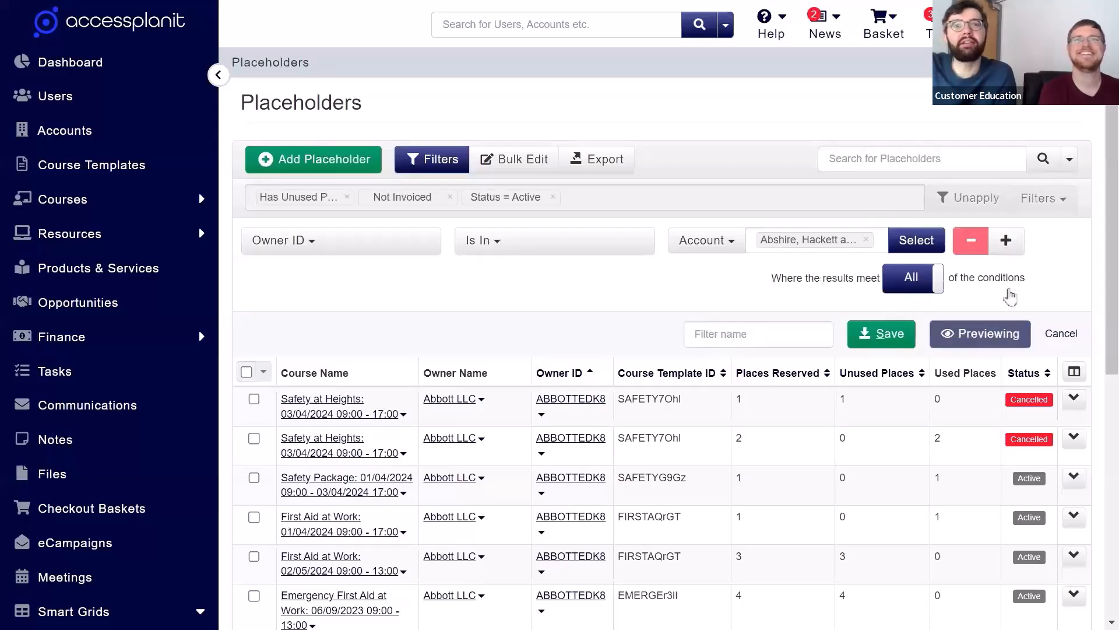
Add a second condition to the customer's filter, Status is in Active, and preview the matching placeholders
click(1007, 241)
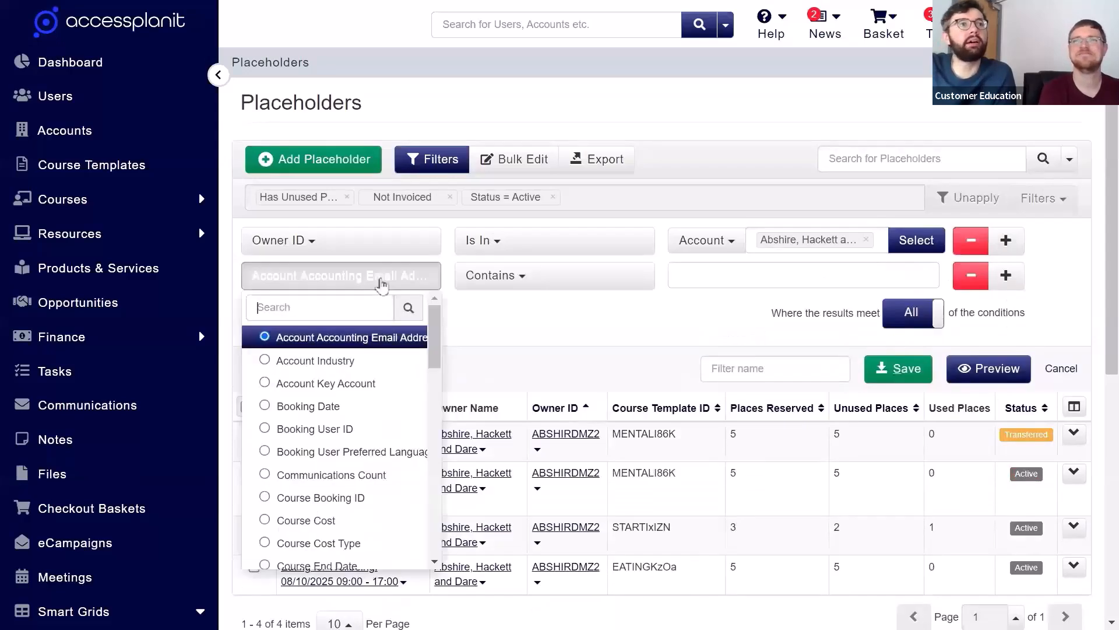
text(stat)
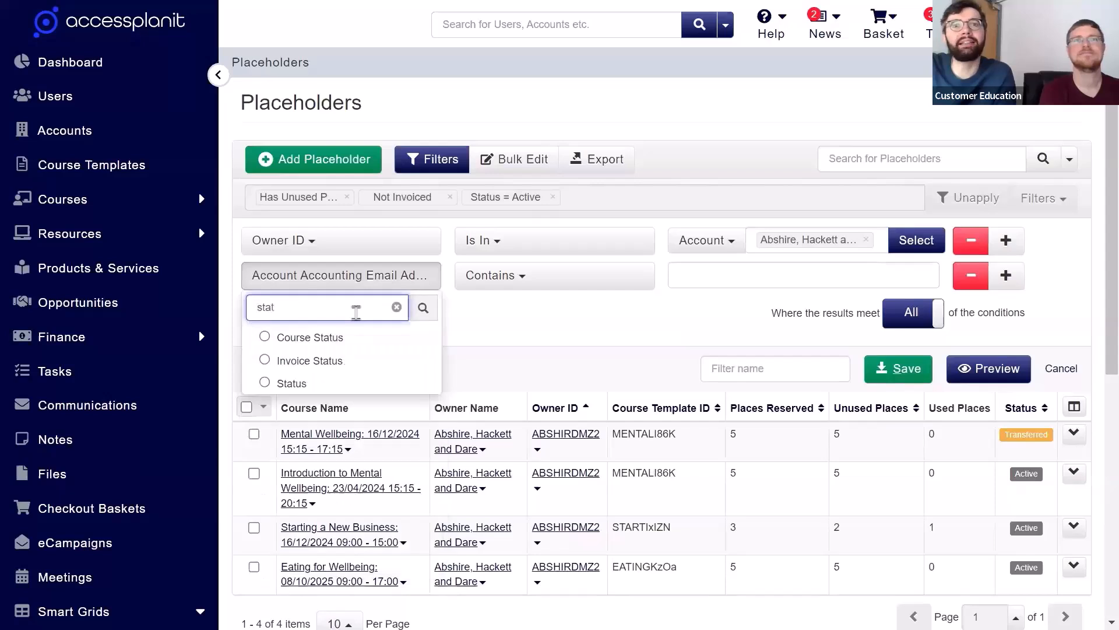
click(285, 382)
click(730, 278)
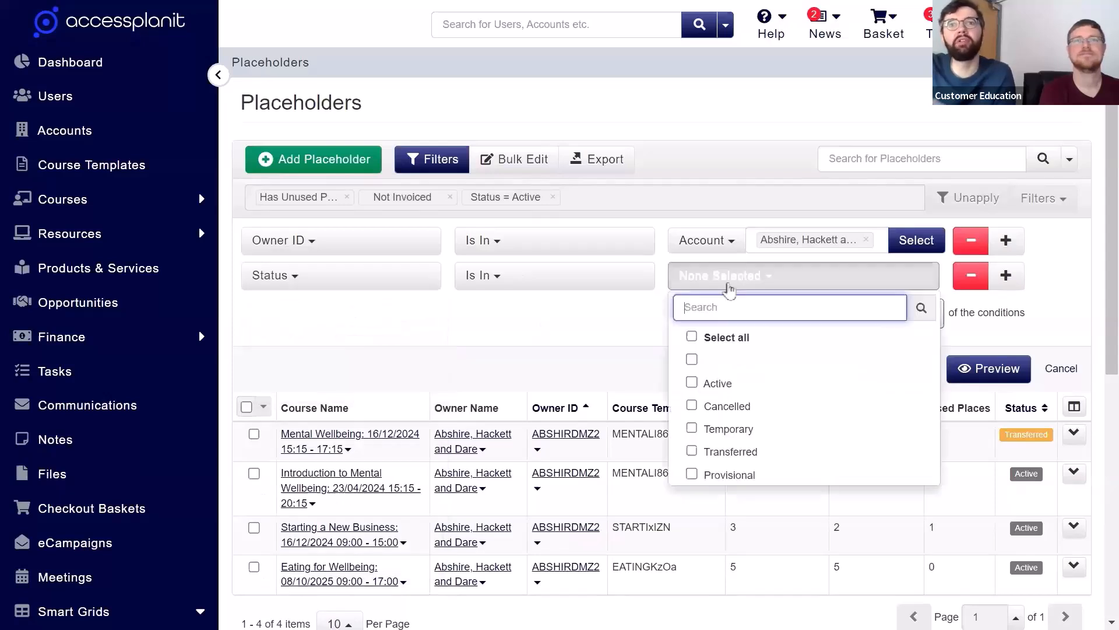
click(737, 387)
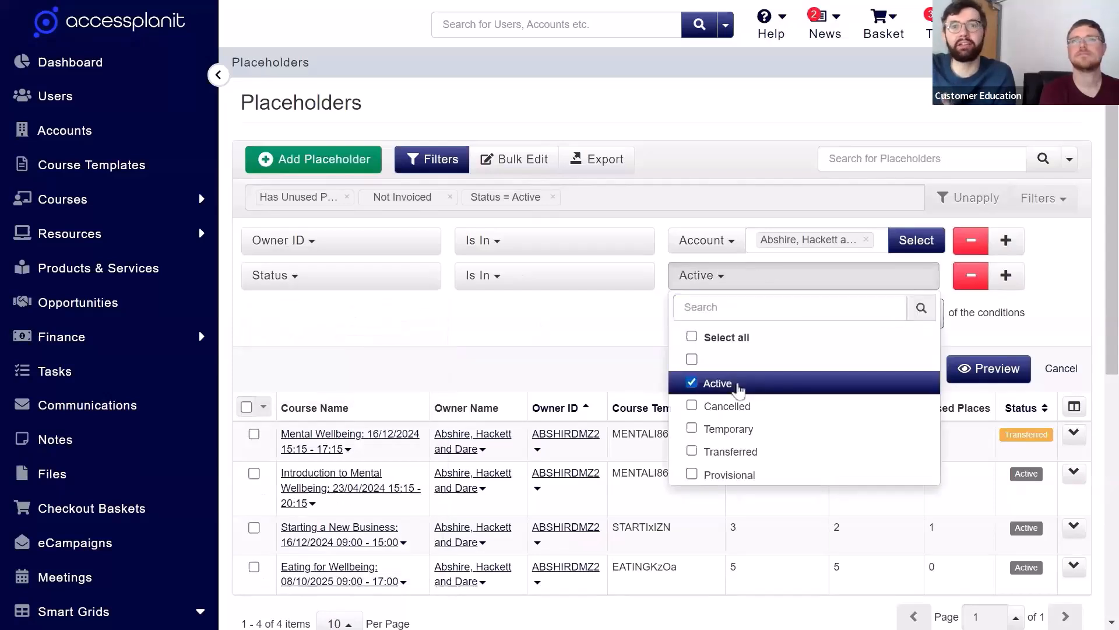
click(989, 369)
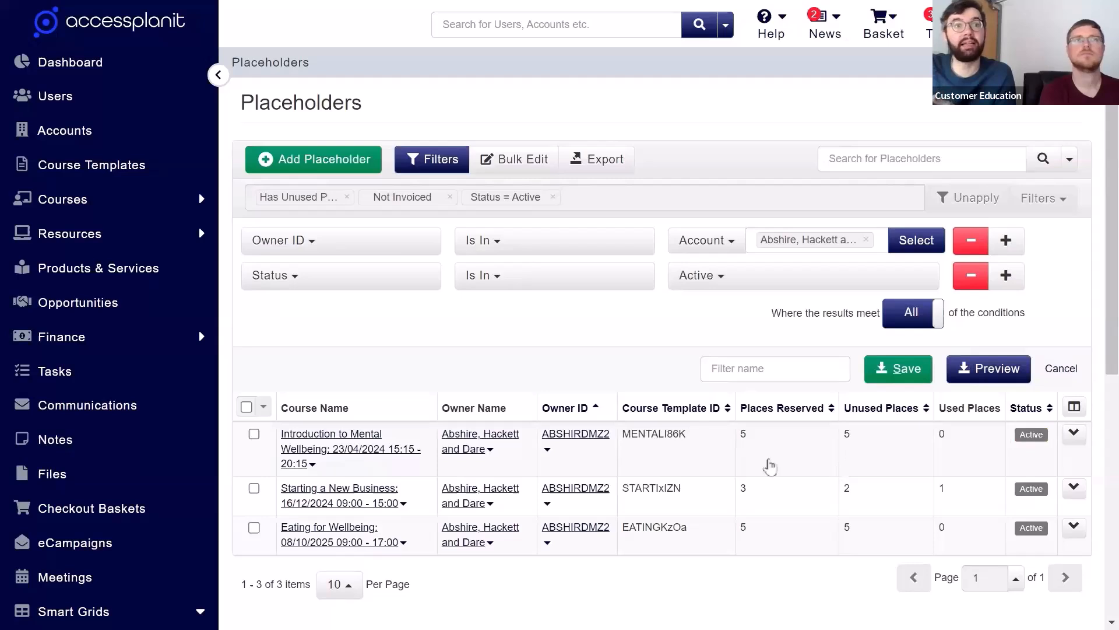
Select all the customer's previewed active placeholders and switch to the presentation slides
click(770, 466)
click(766, 501)
click(762, 545)
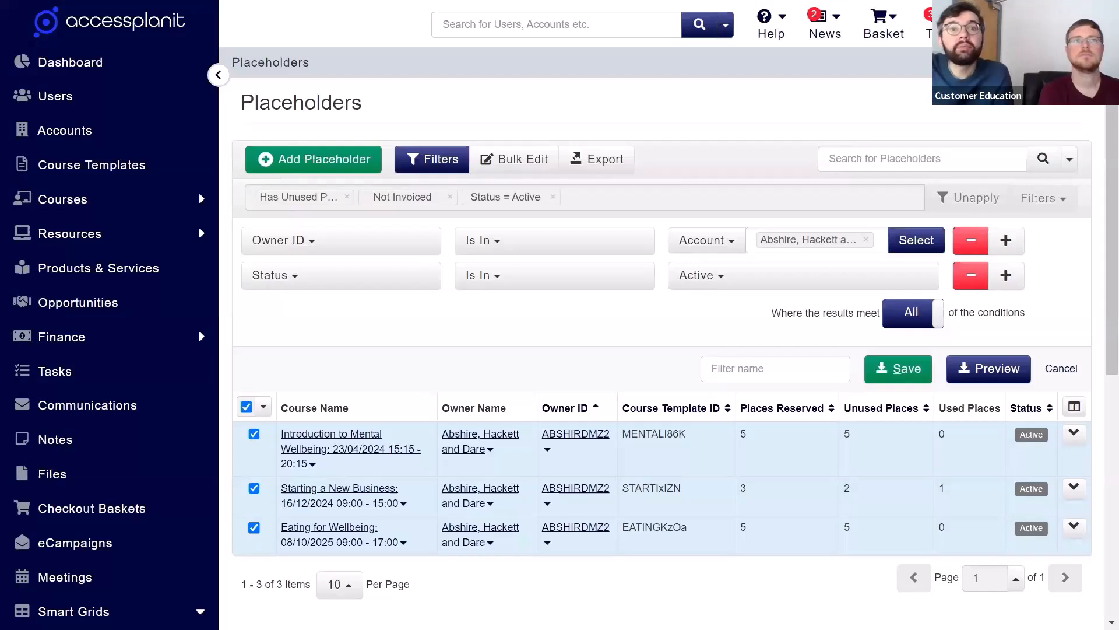
key(alt+Tab)
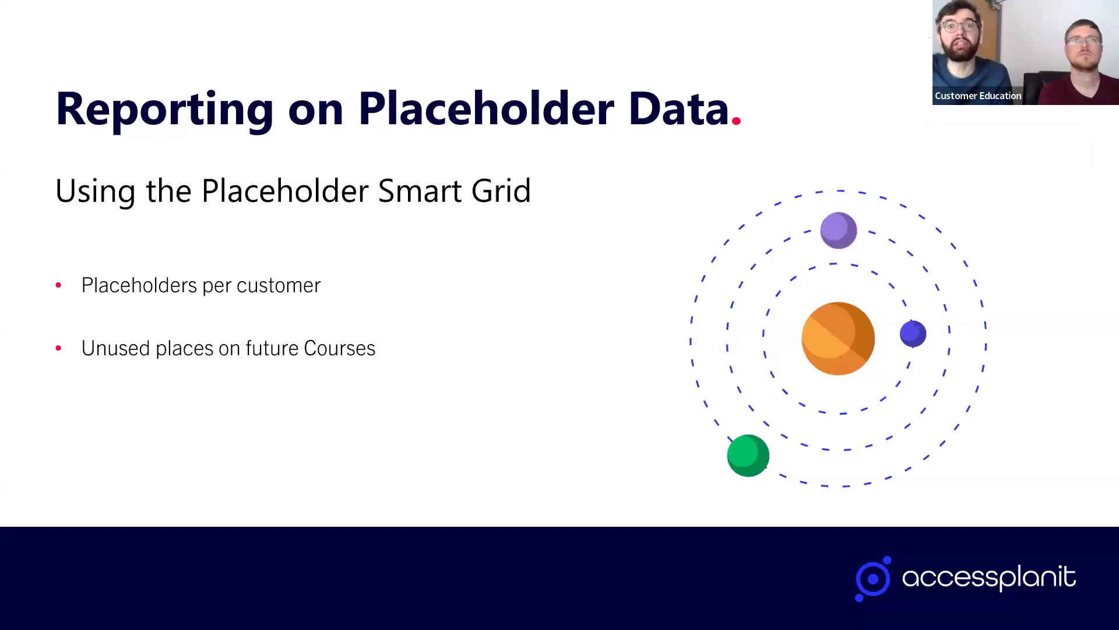
Switch back to the accessplanit Placeholders grid and create a new filter with Course Start Date in the period Past
key(alt+Tab)
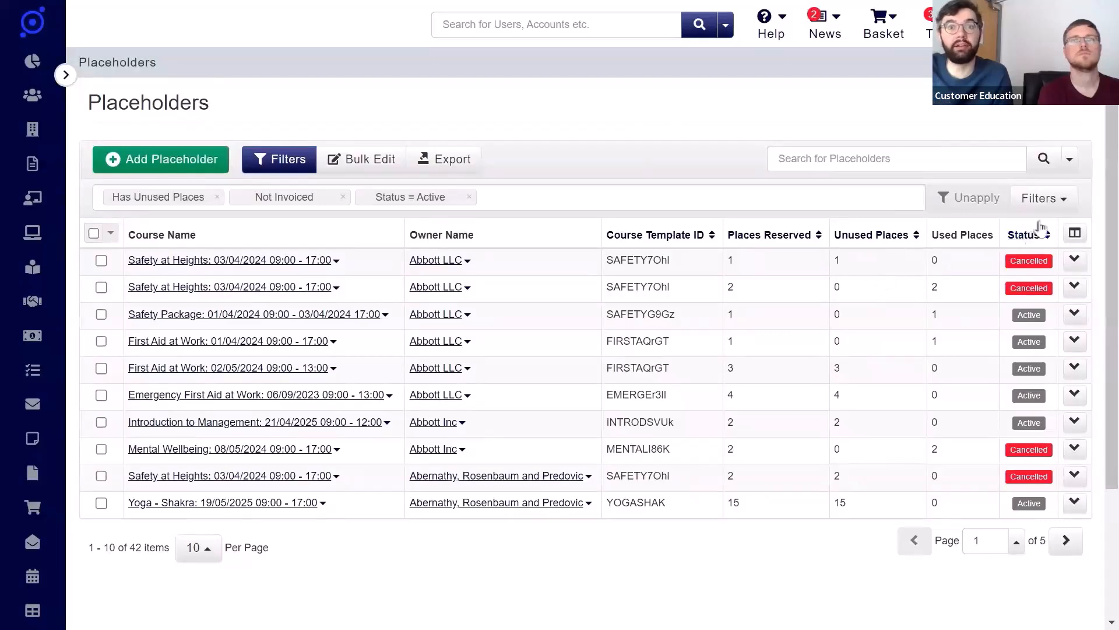
click(1048, 198)
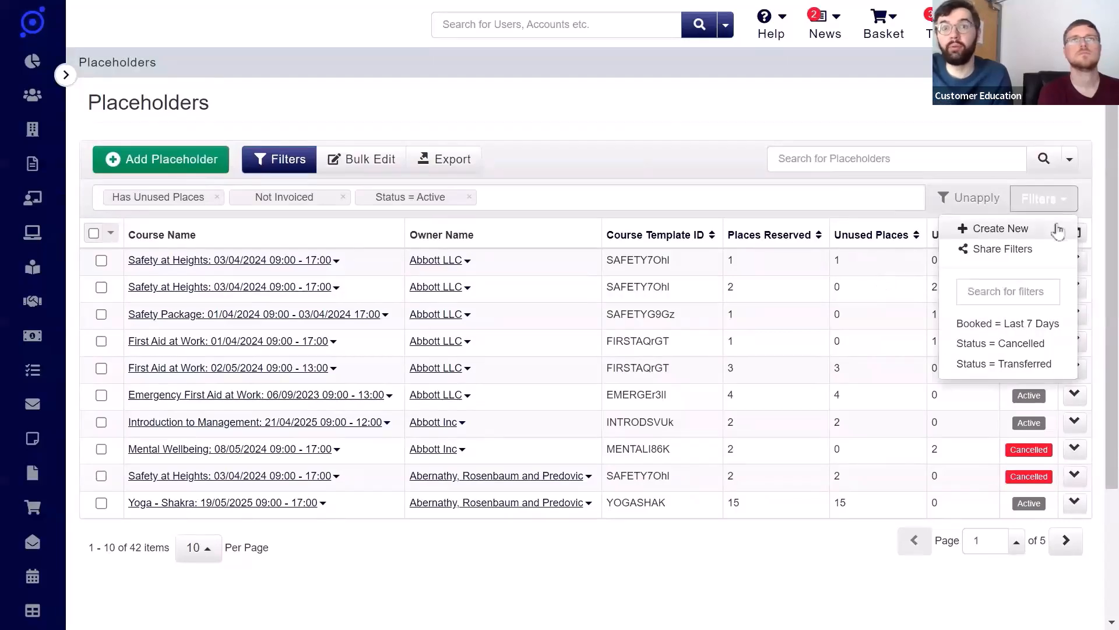
click(1058, 228)
click(290, 249)
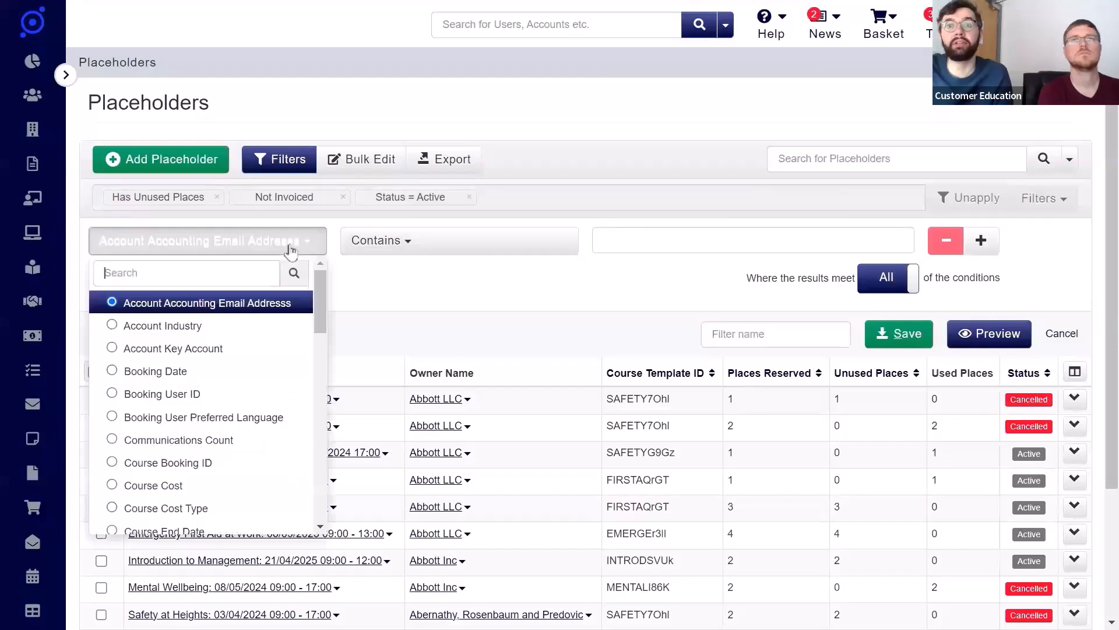
text(se Start)
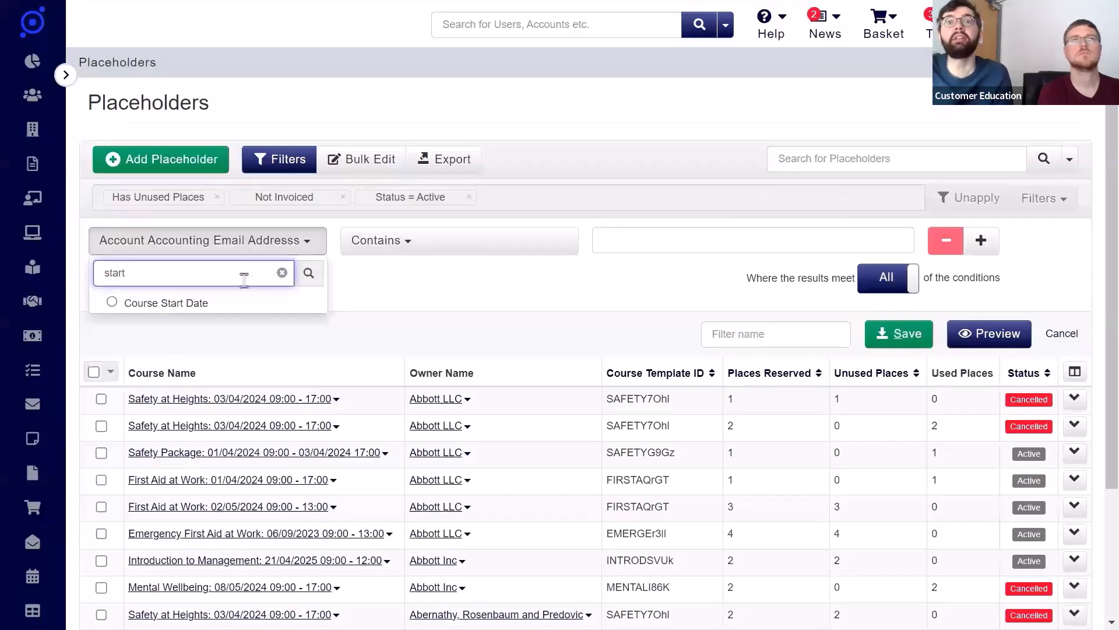
click(239, 303)
click(657, 251)
text(pas)
click(670, 301)
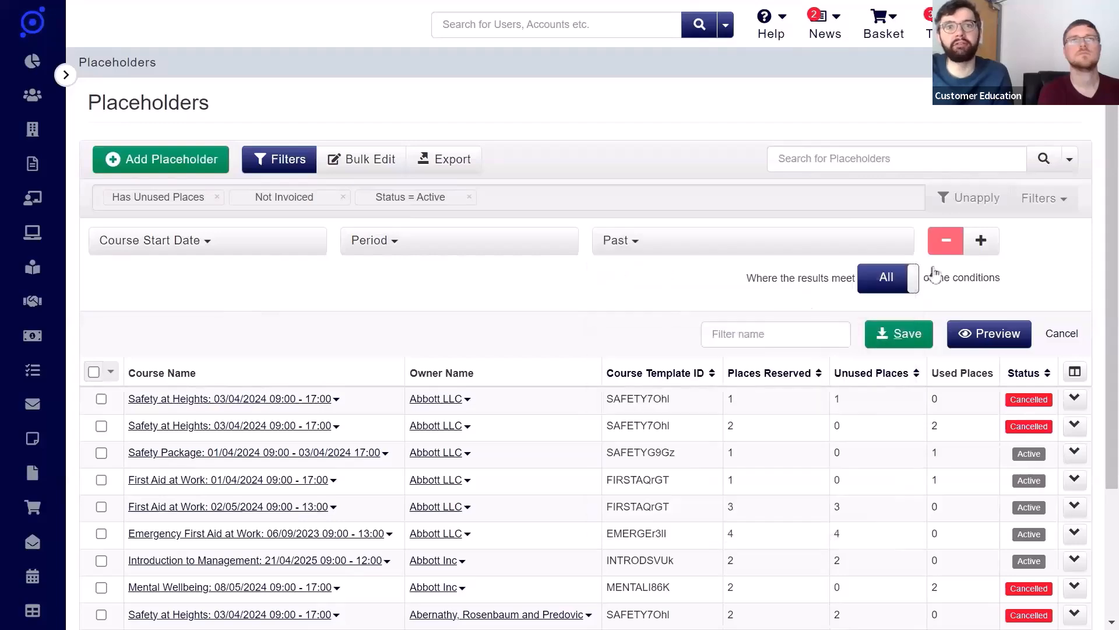
Add a second filter condition, Unused Places greater than or equal to 1
click(995, 241)
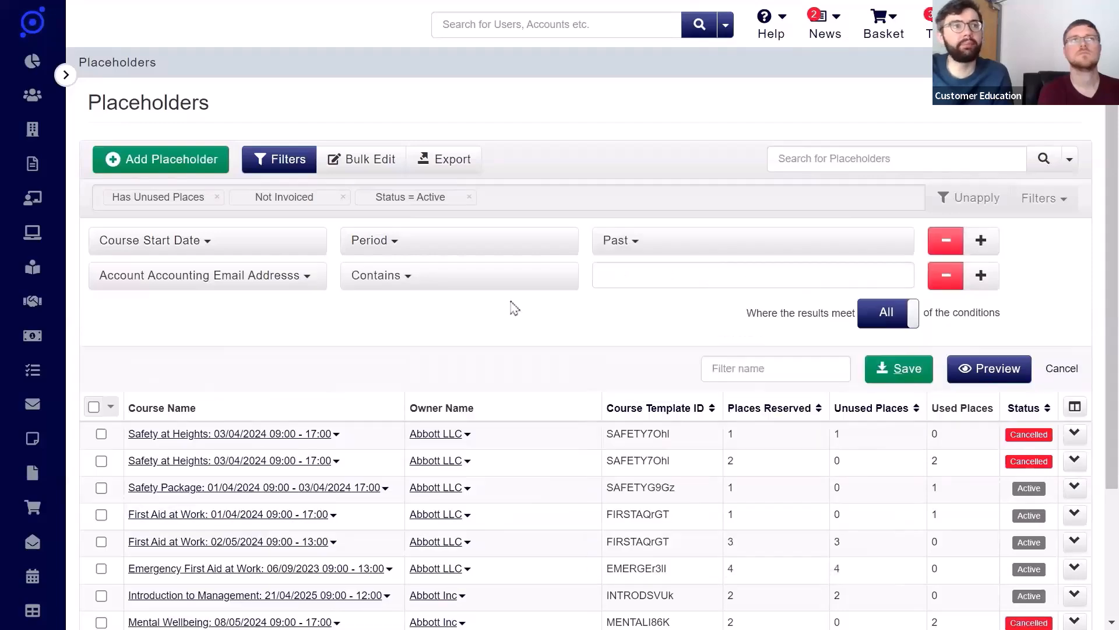
click(287, 280)
text(unus)
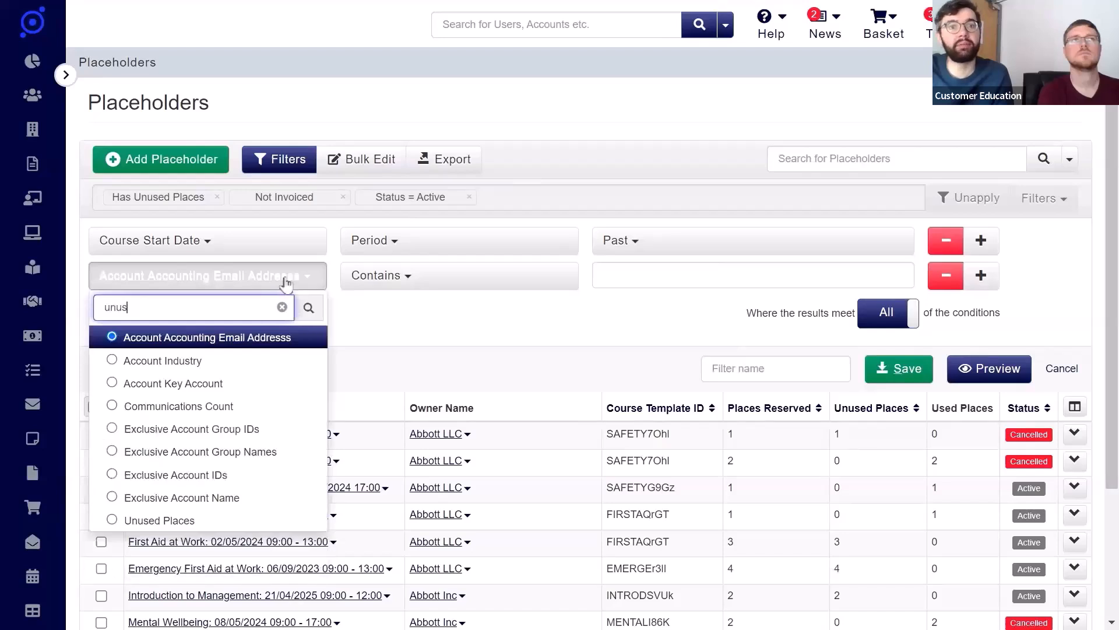
click(219, 340)
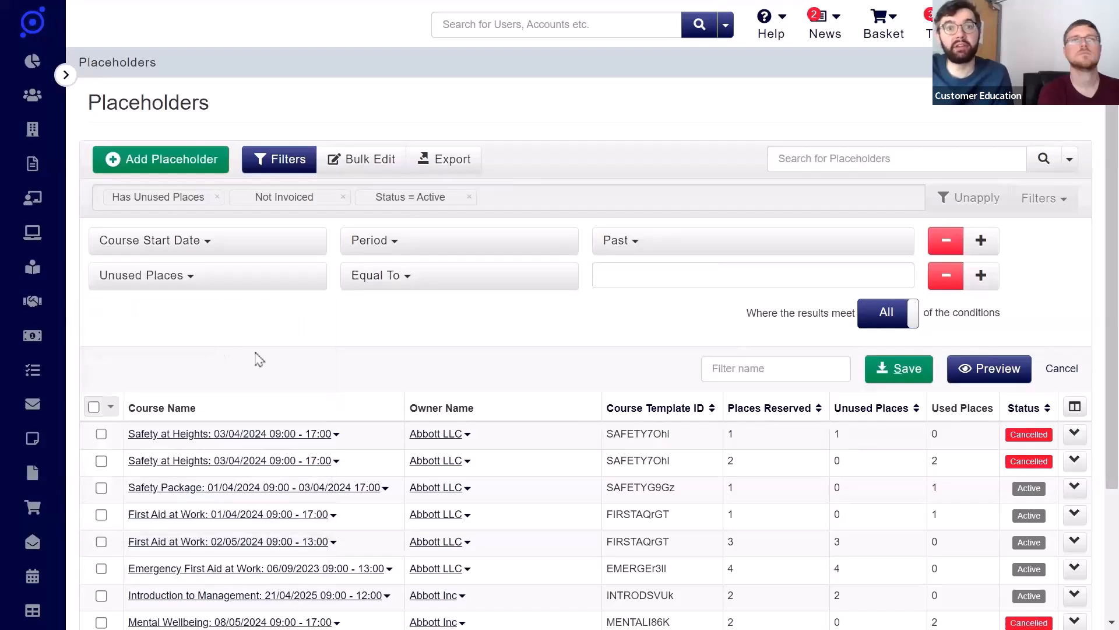
click(482, 289)
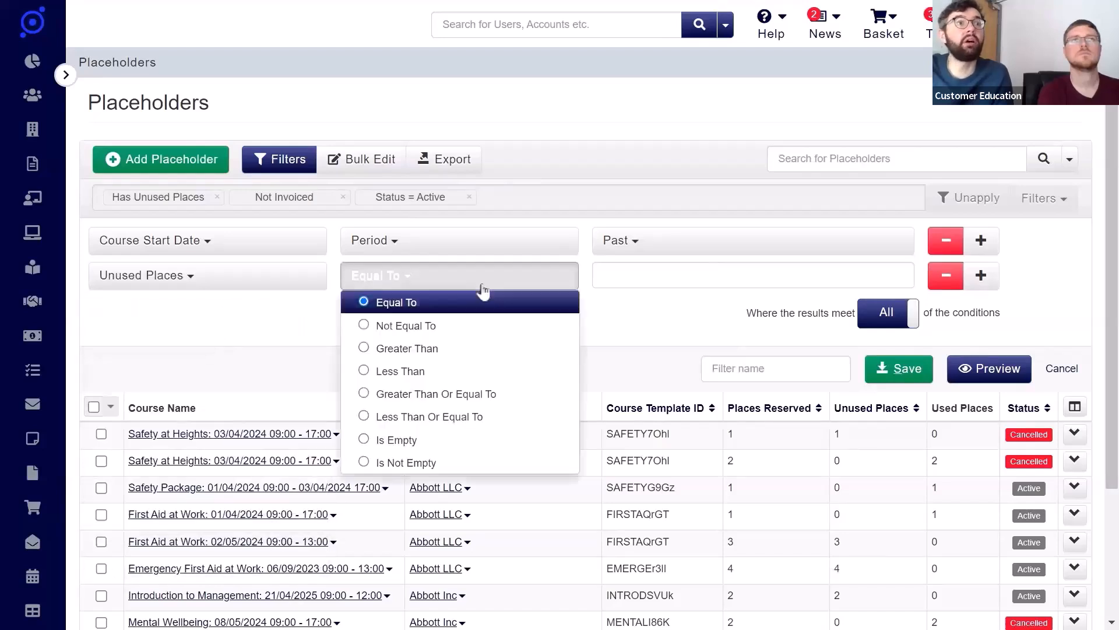
click(482, 393)
click(644, 283)
text(1)
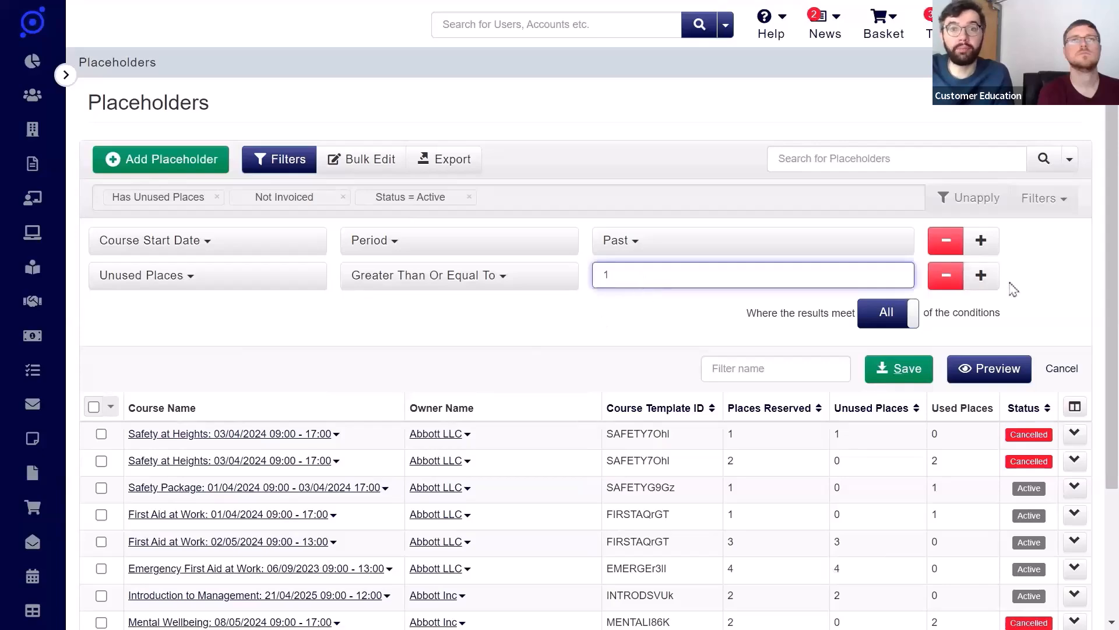
Add a third filter condition, Status is in Active, to the past-course placeholders filter
click(981, 275)
click(157, 322)
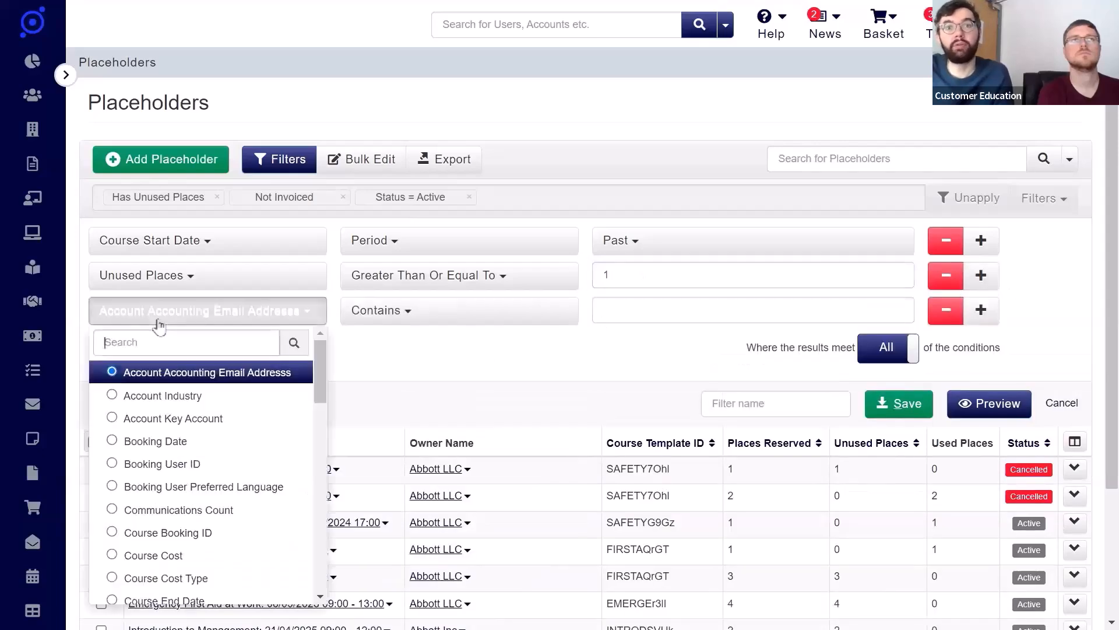
text(stat)
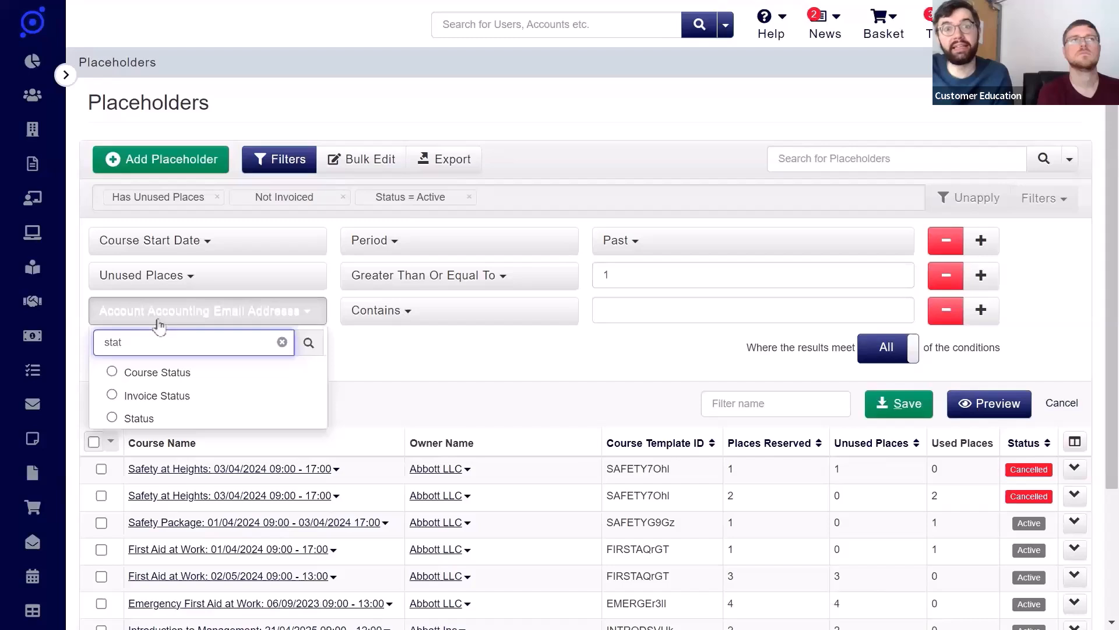
click(139, 418)
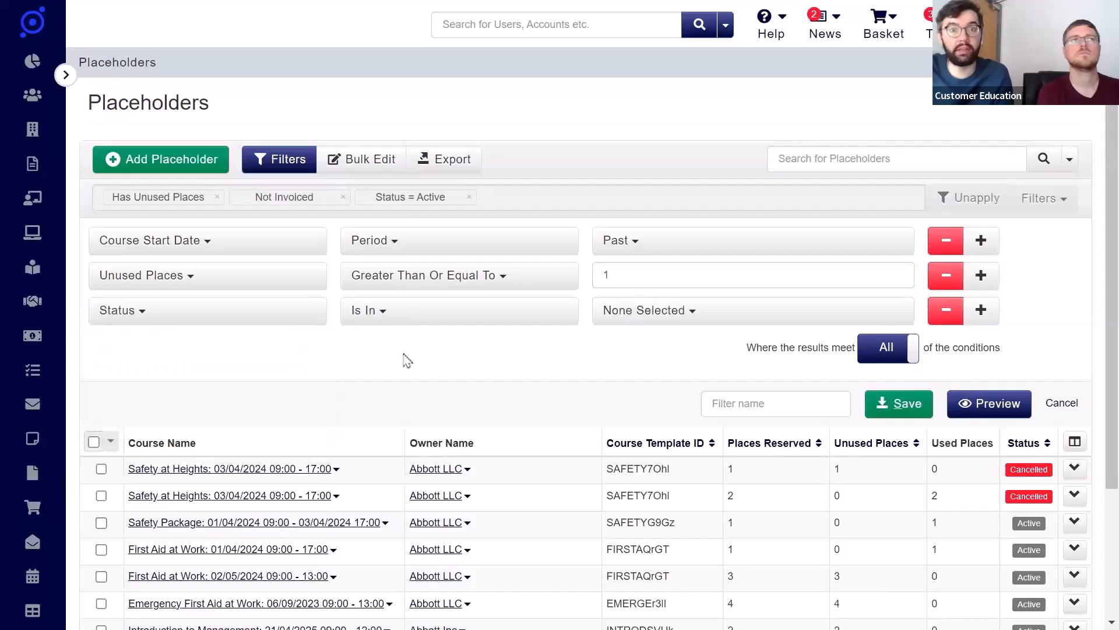
click(628, 315)
click(669, 422)
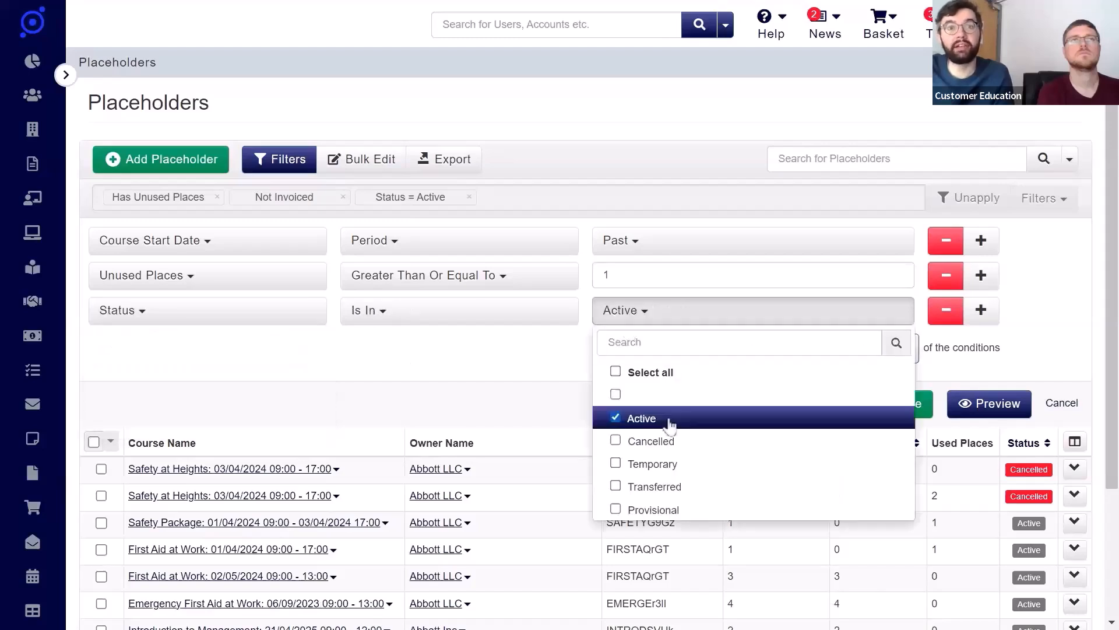
Preview the active placeholders with unused places on past courses and switch to the presentation slides to show the Cancelled Placeholders point
click(1054, 334)
click(1013, 405)
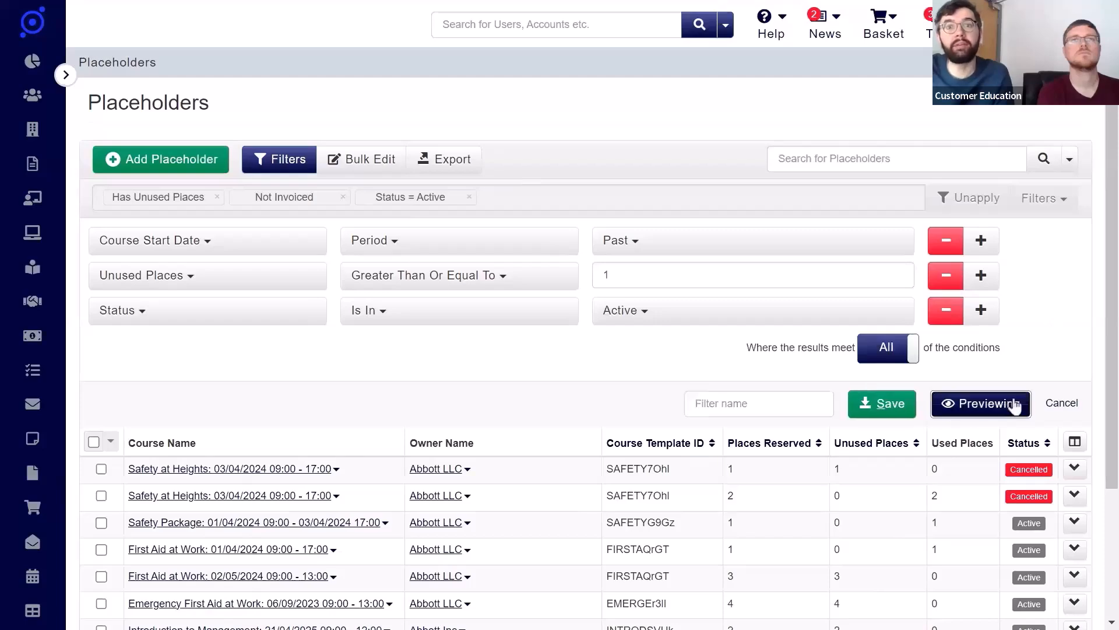
scroll(1065, 273, down, 2)
scroll(326, 558, down, 1)
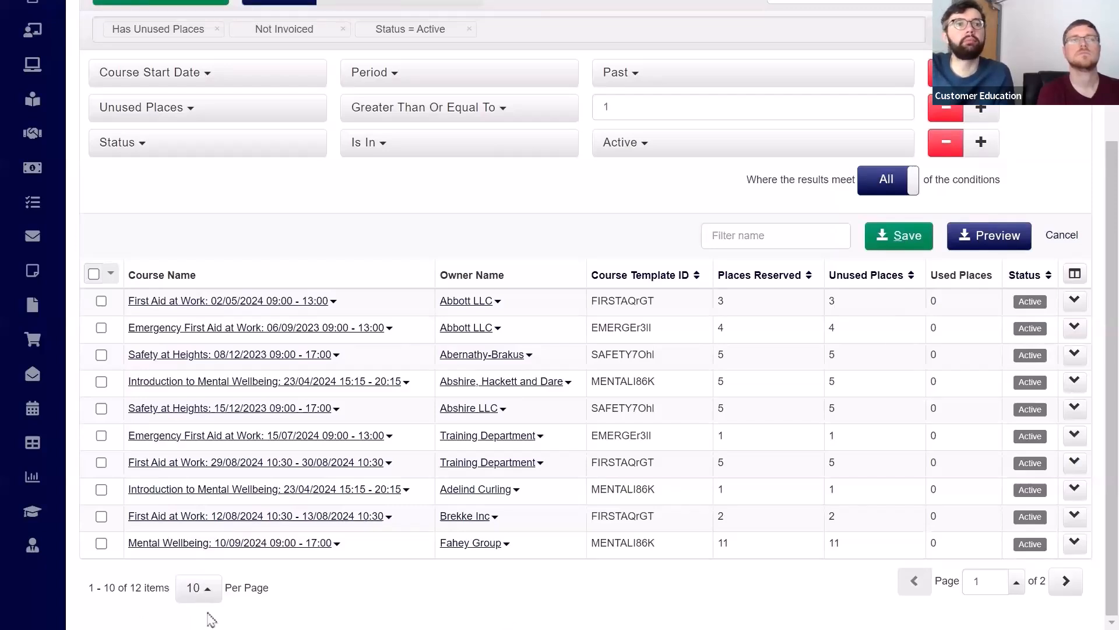
key(Right)
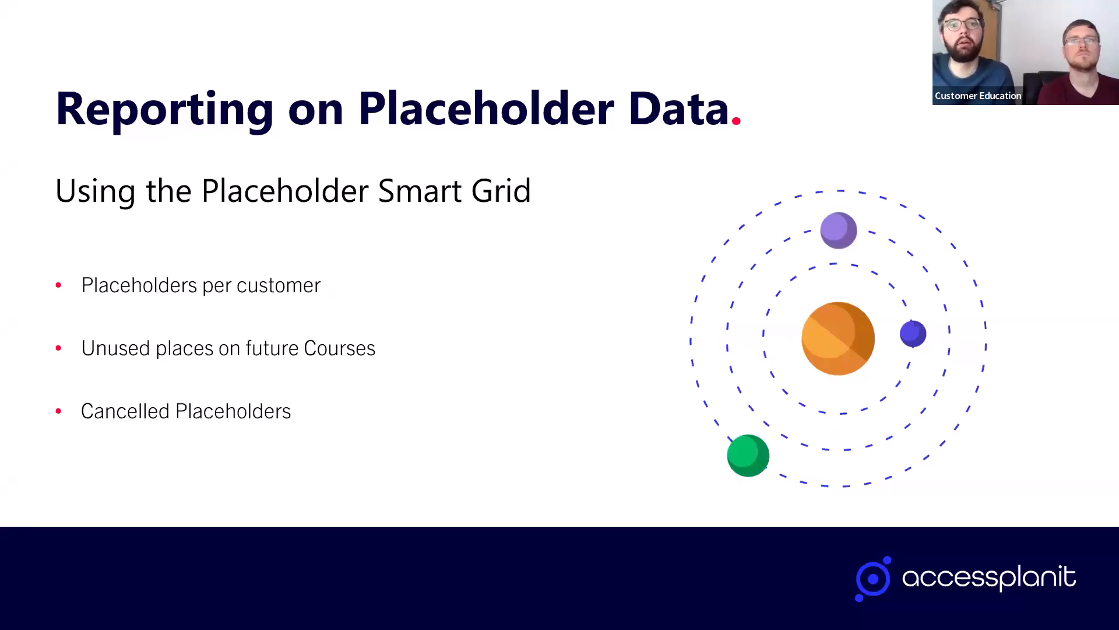
Switch back to the accessplanit Placeholders grid and create a new filter with the condition Status is in Cancelled
key(alt+Tab)
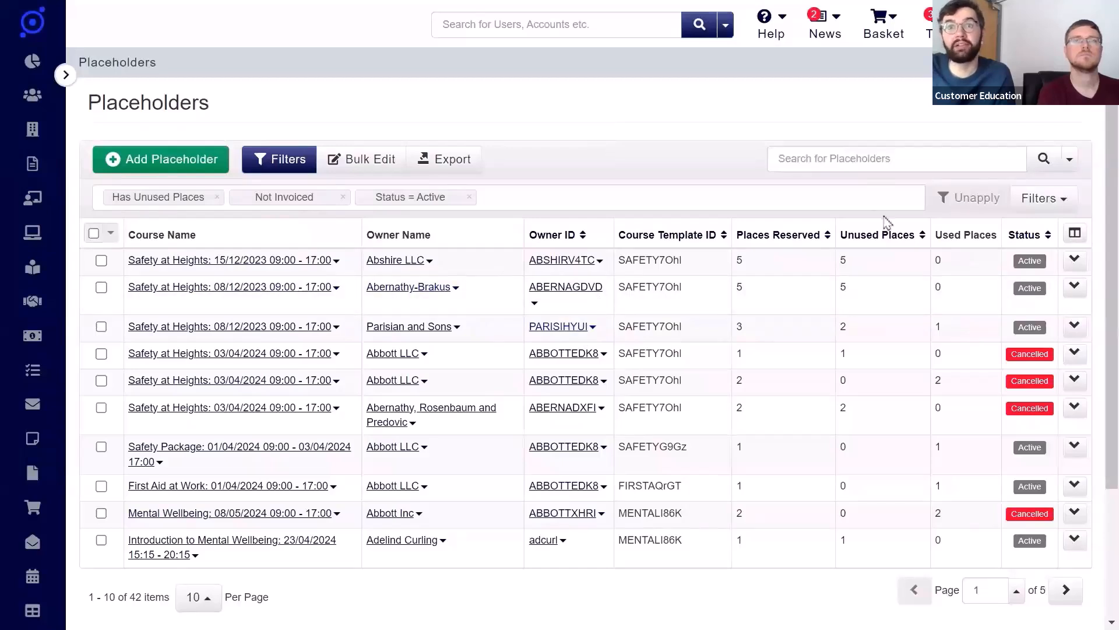
click(1044, 198)
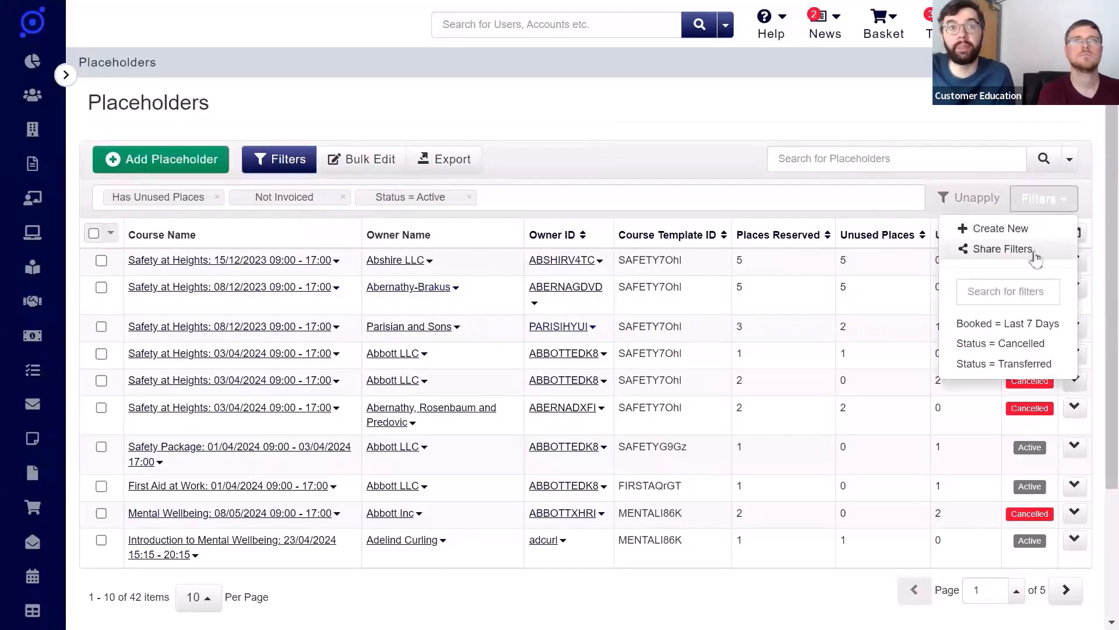
click(994, 229)
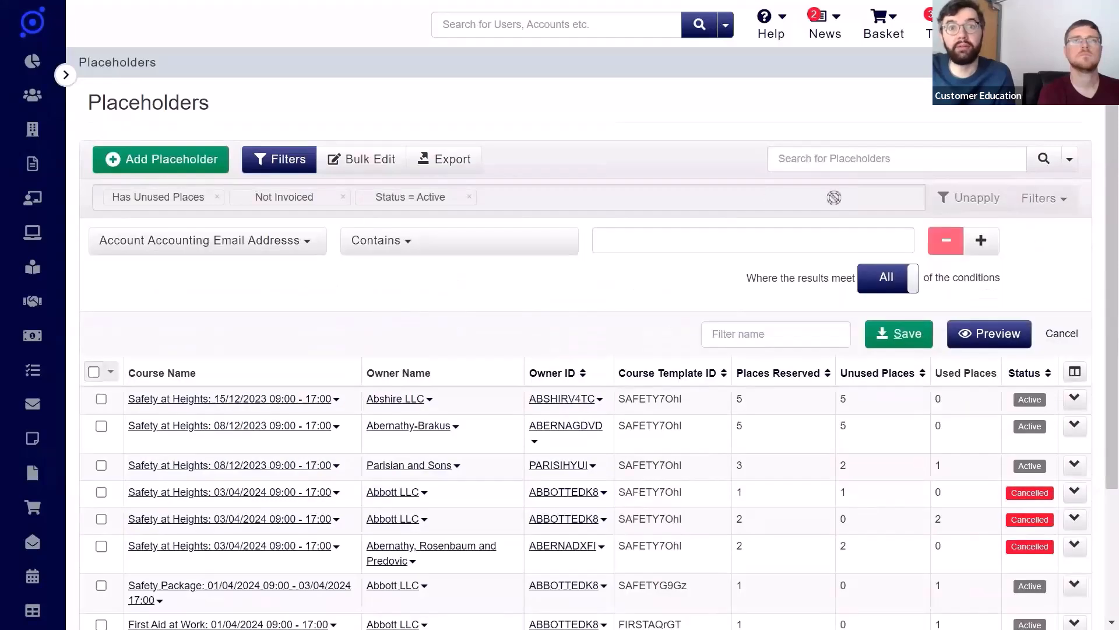
click(268, 241)
text(stat)
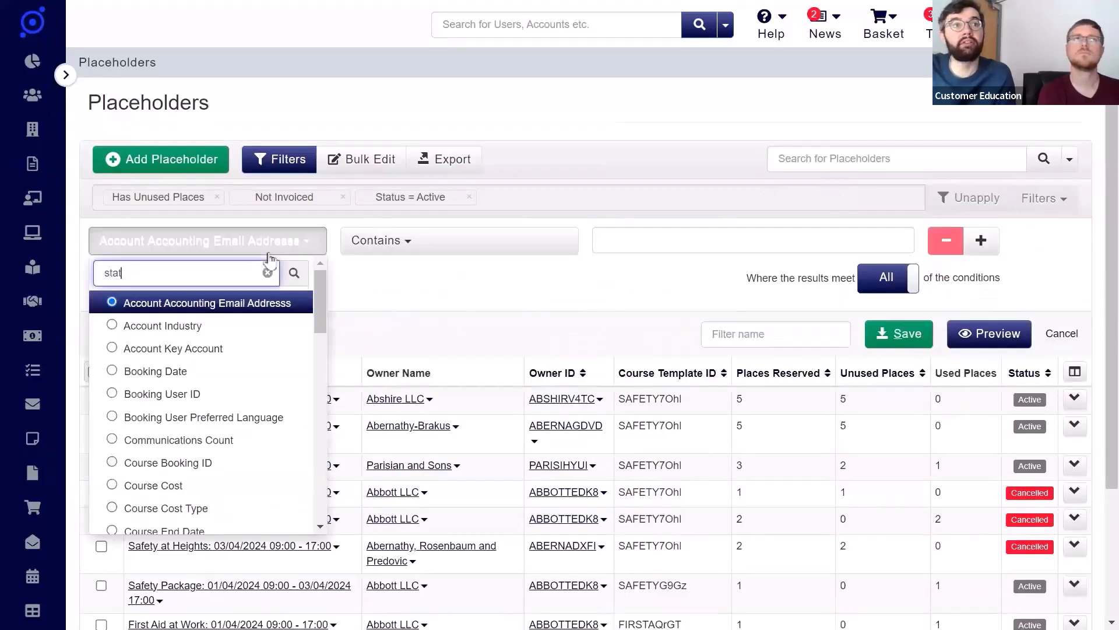
click(212, 348)
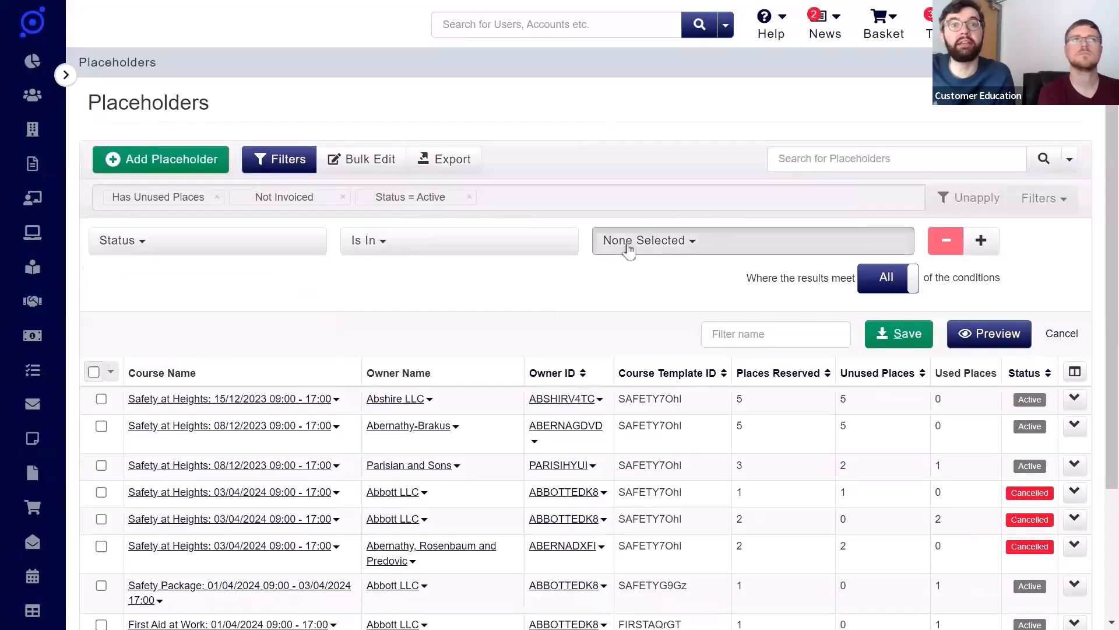
click(628, 248)
text(can)
click(640, 326)
click(1037, 266)
Add a second filter condition, Course Start Date in the period This Year, to the cancelled placeholders filter
click(981, 240)
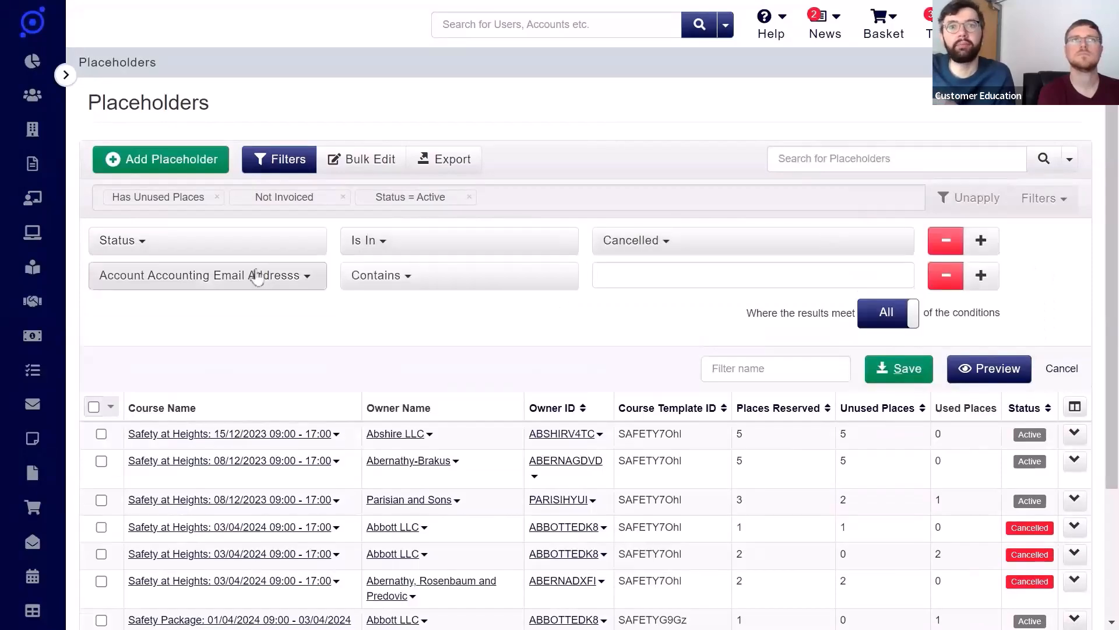
click(261, 274)
text(course st)
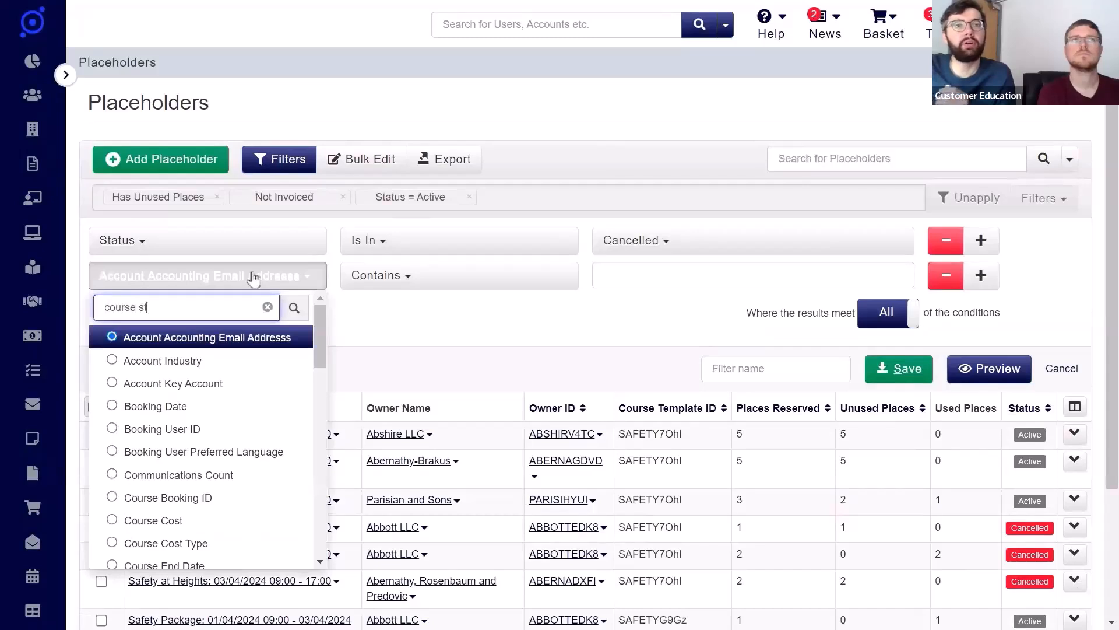
click(200, 332)
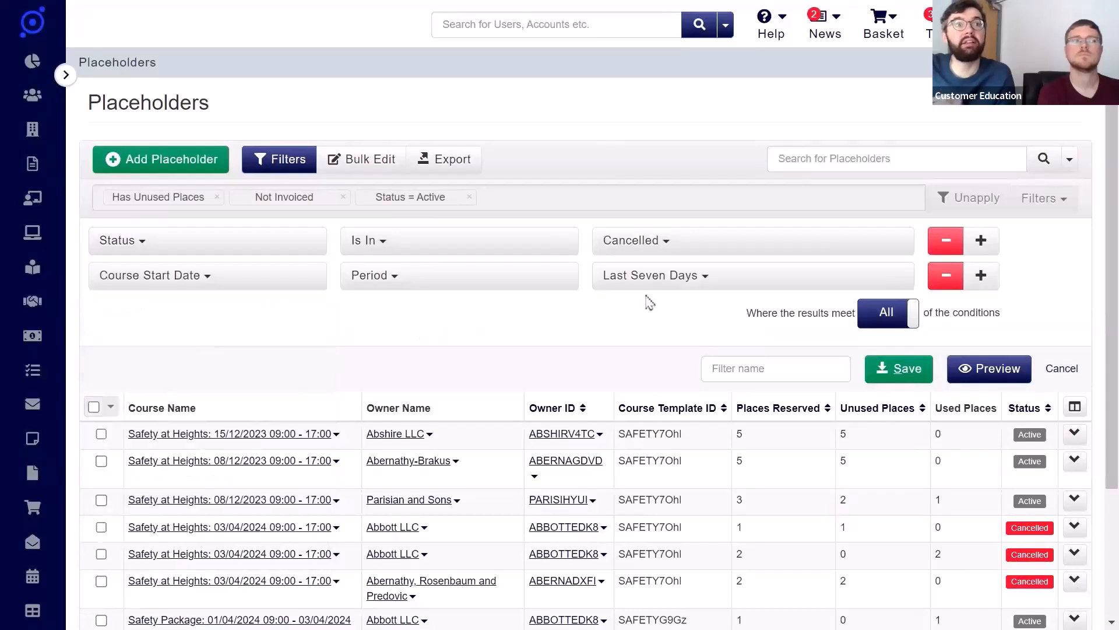
click(667, 283)
text(this yea)
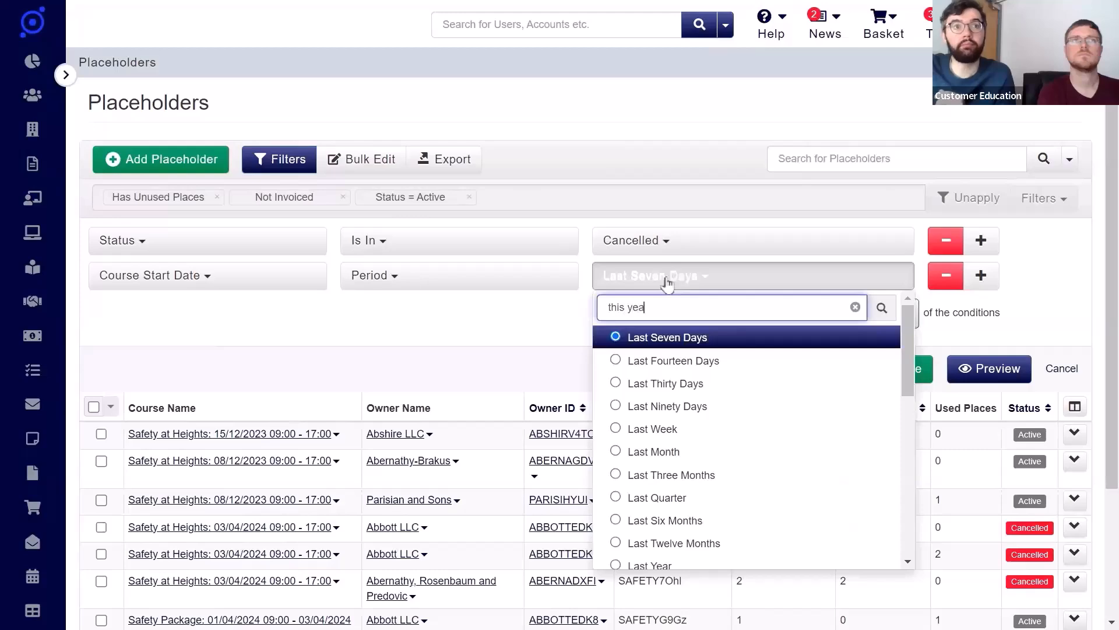
click(647, 334)
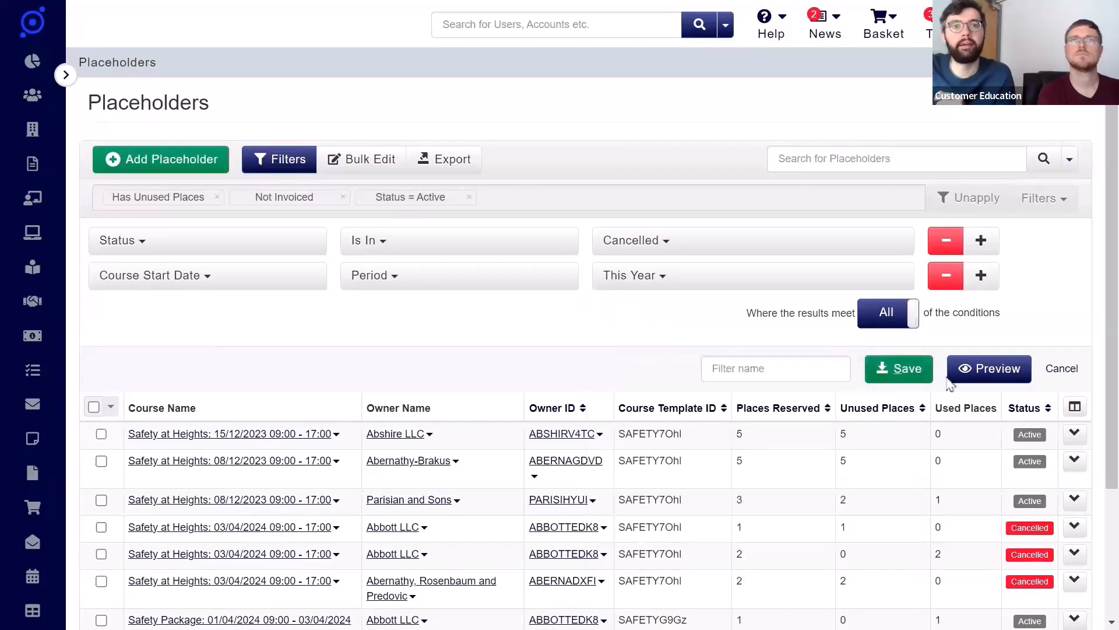
Preview this year's cancelled placeholders and sort them by Owner ID, then by Course Template ID in ascending order
click(990, 369)
scroll(350, 542, down, 2)
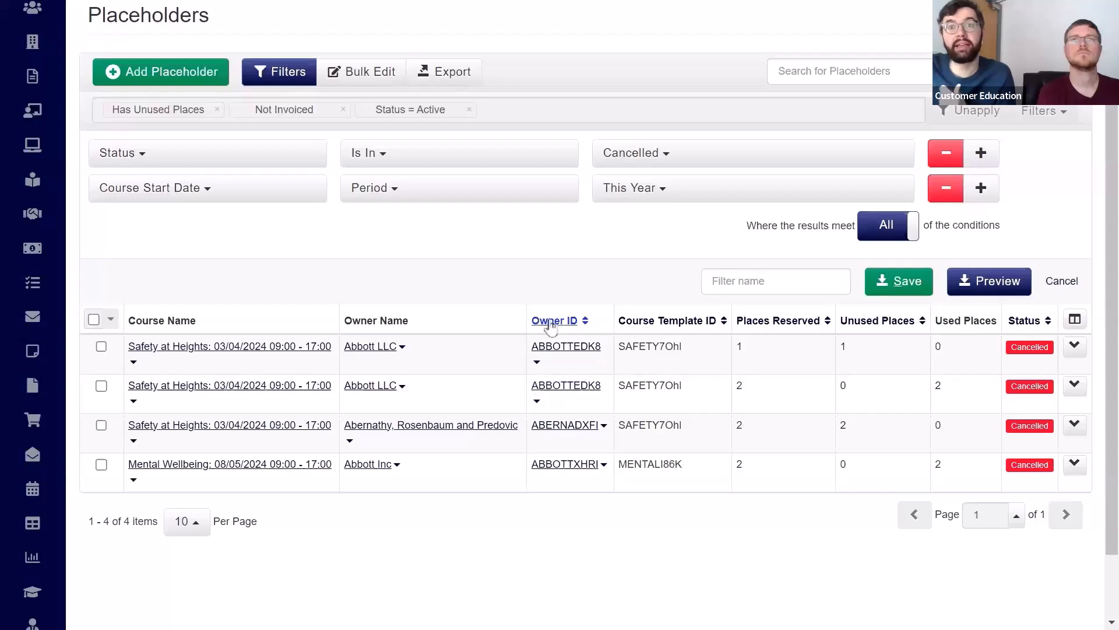
click(551, 325)
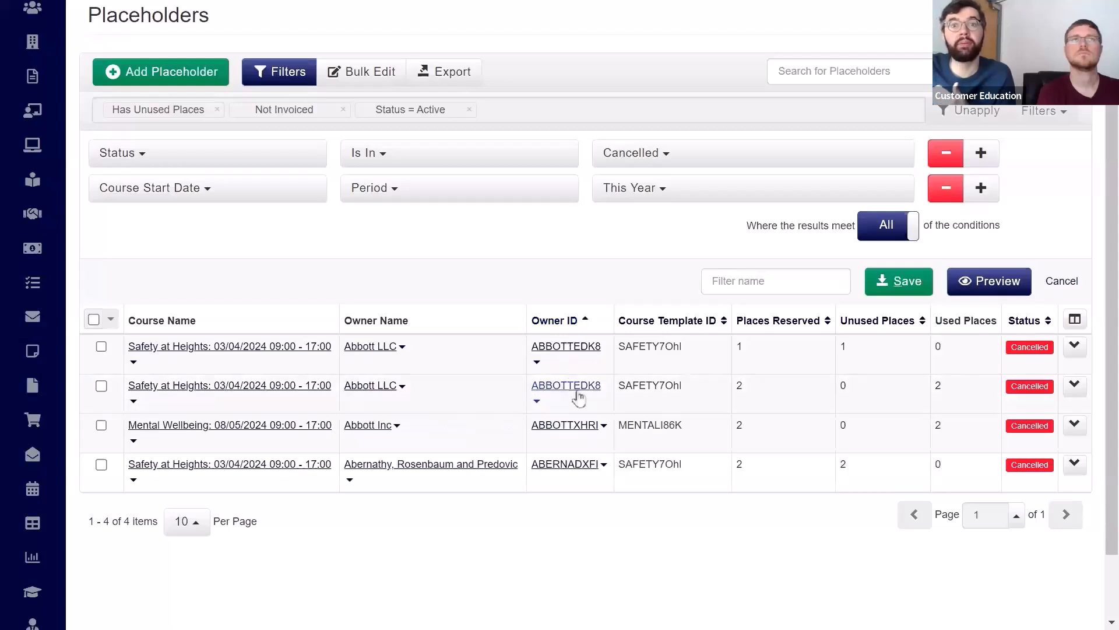
click(656, 322)
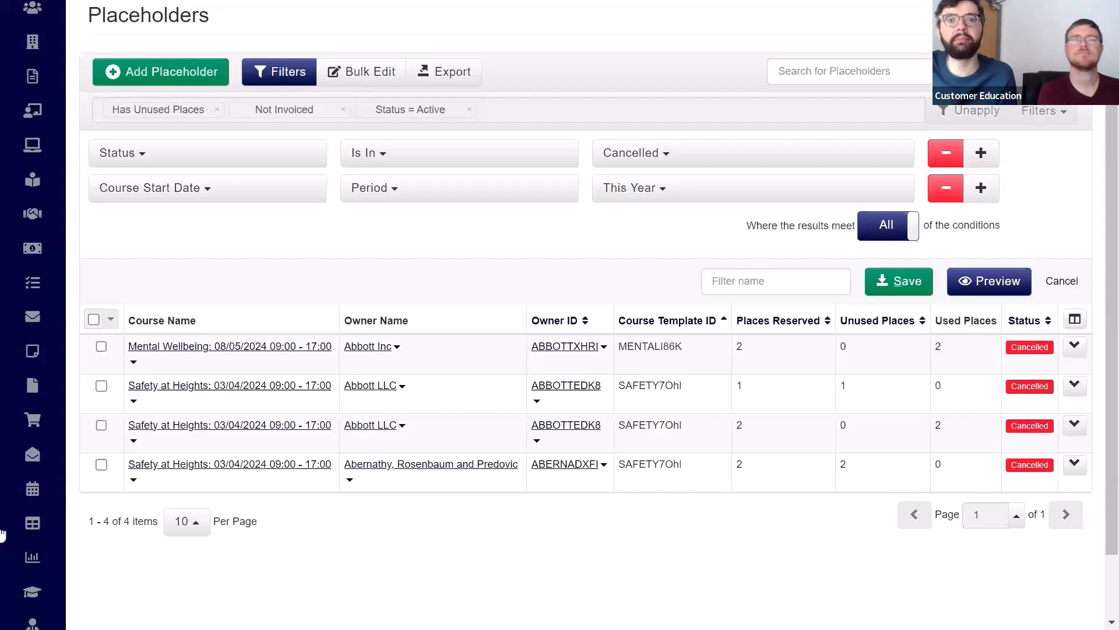
Switch to the presentation slides and advance to the Recap slide
key(alt+Tab)
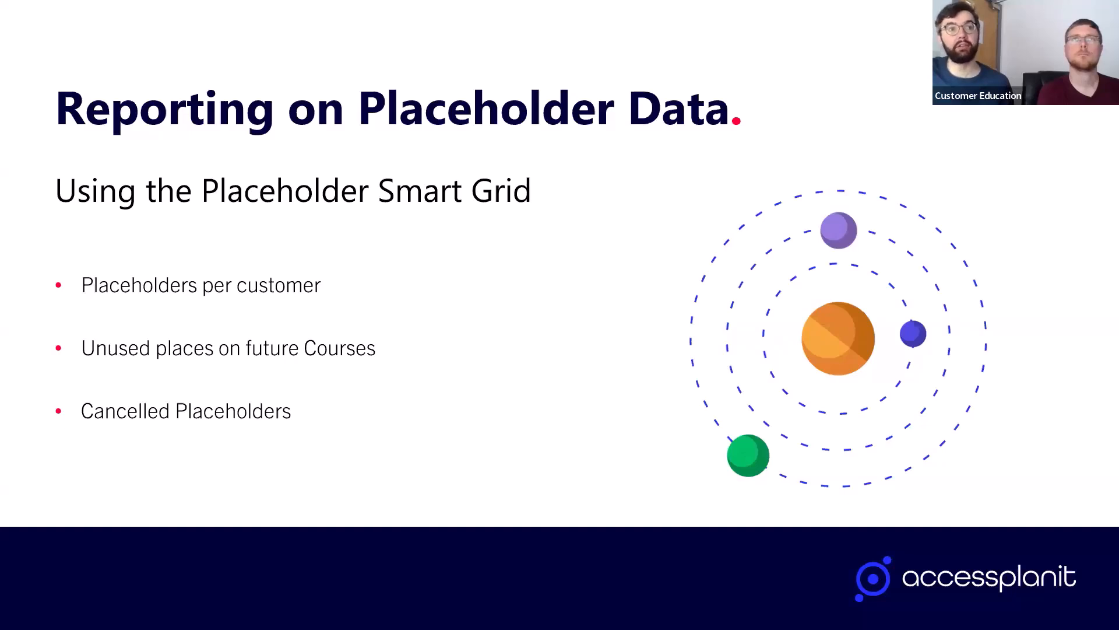
key(Right)
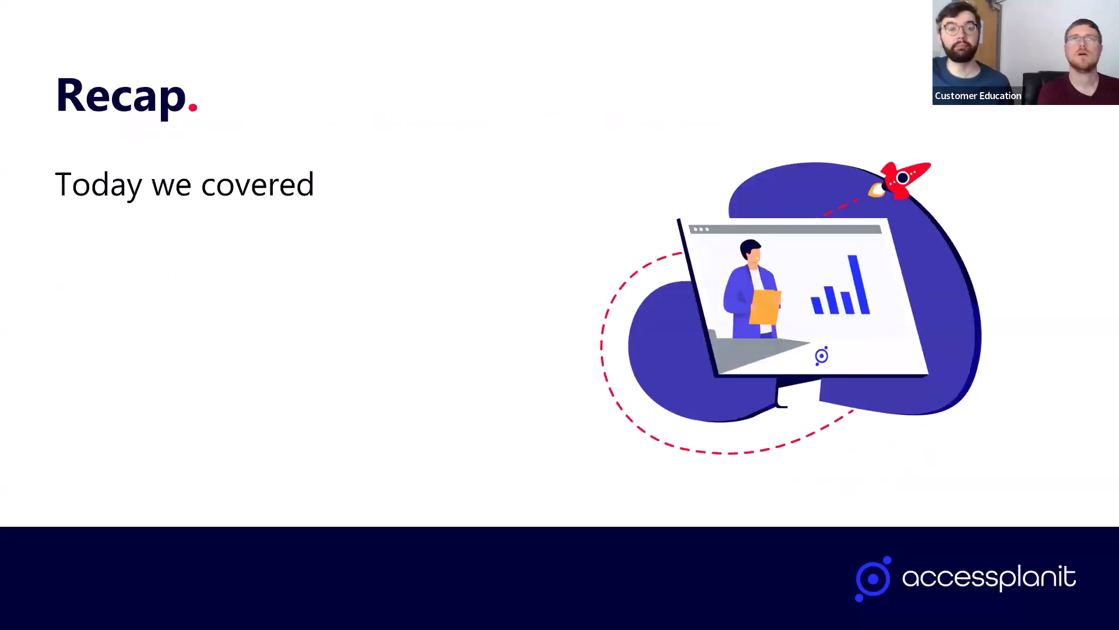